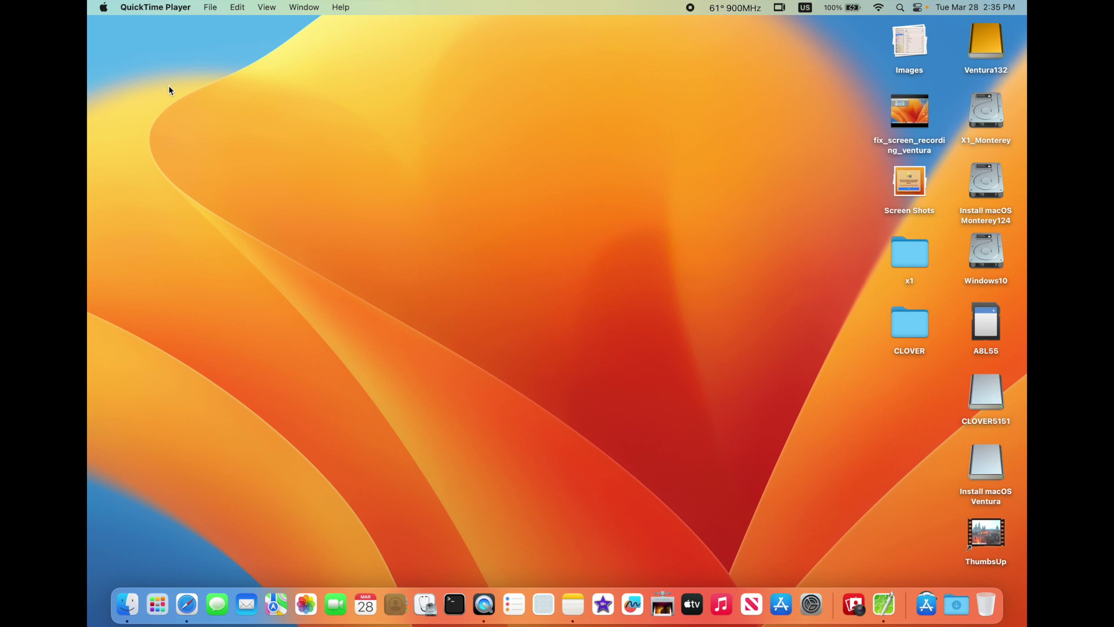
Launch System Settings from the Apple menu after dismissing it once
click(104, 9)
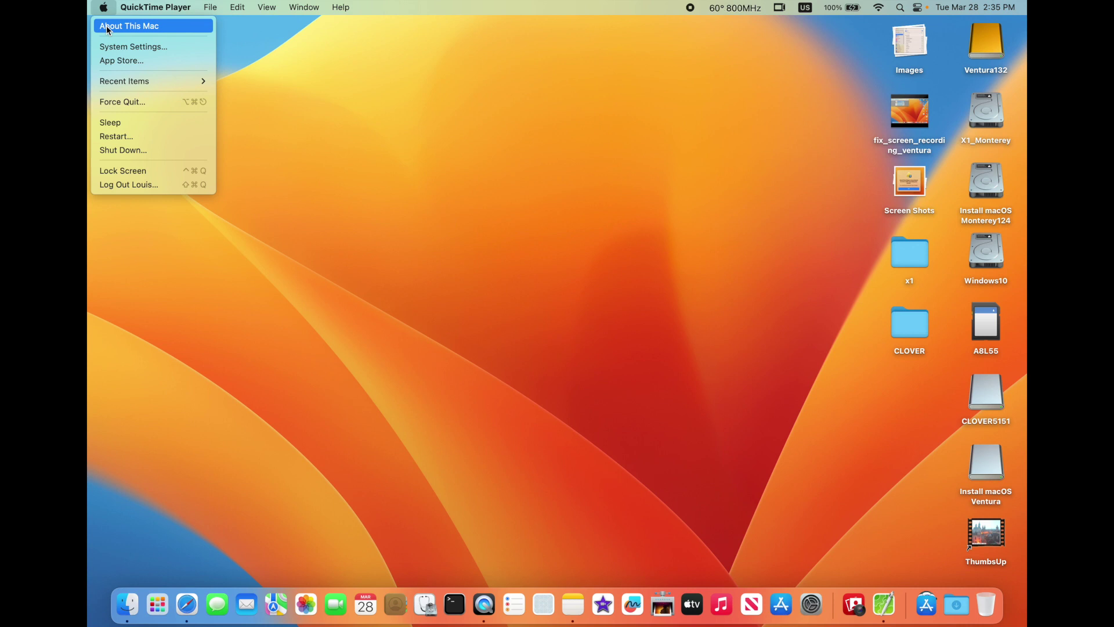
click(618, 140)
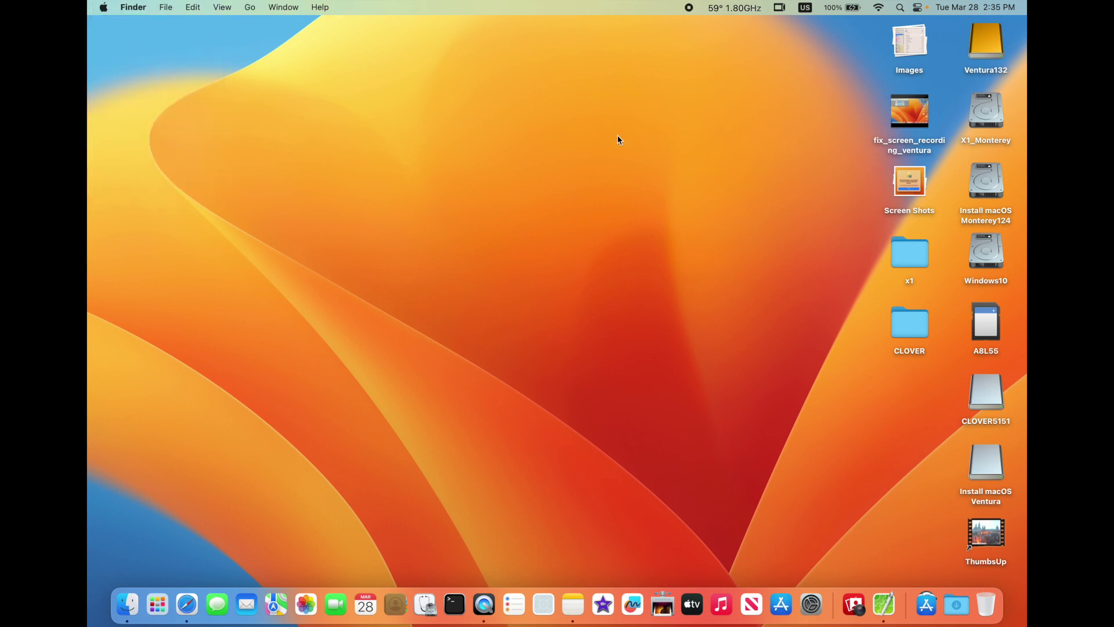
click(104, 7)
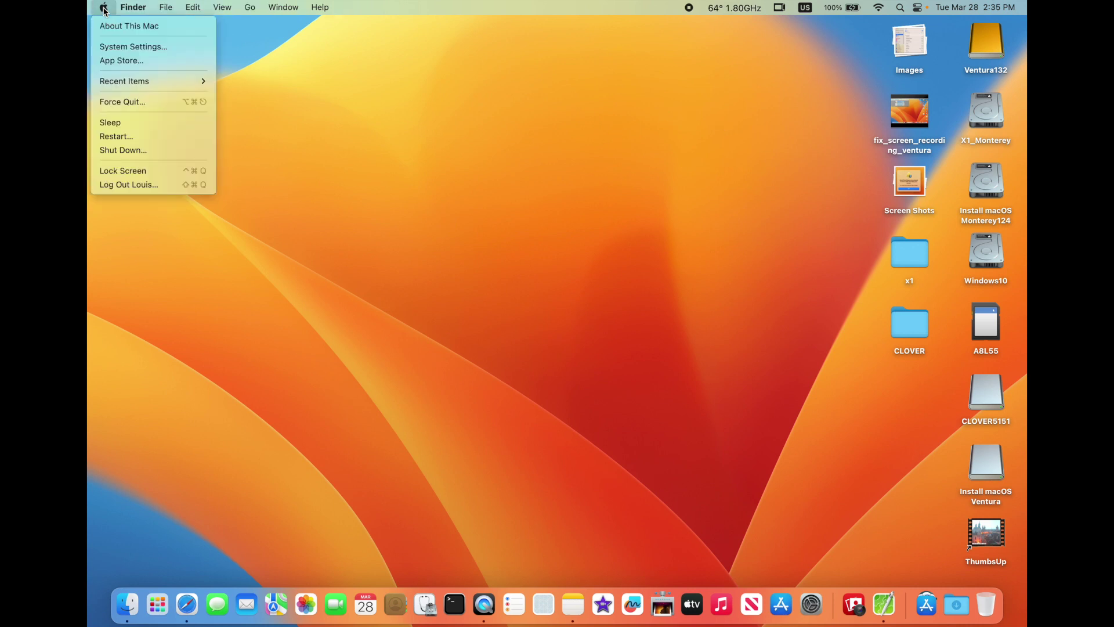
click(134, 50)
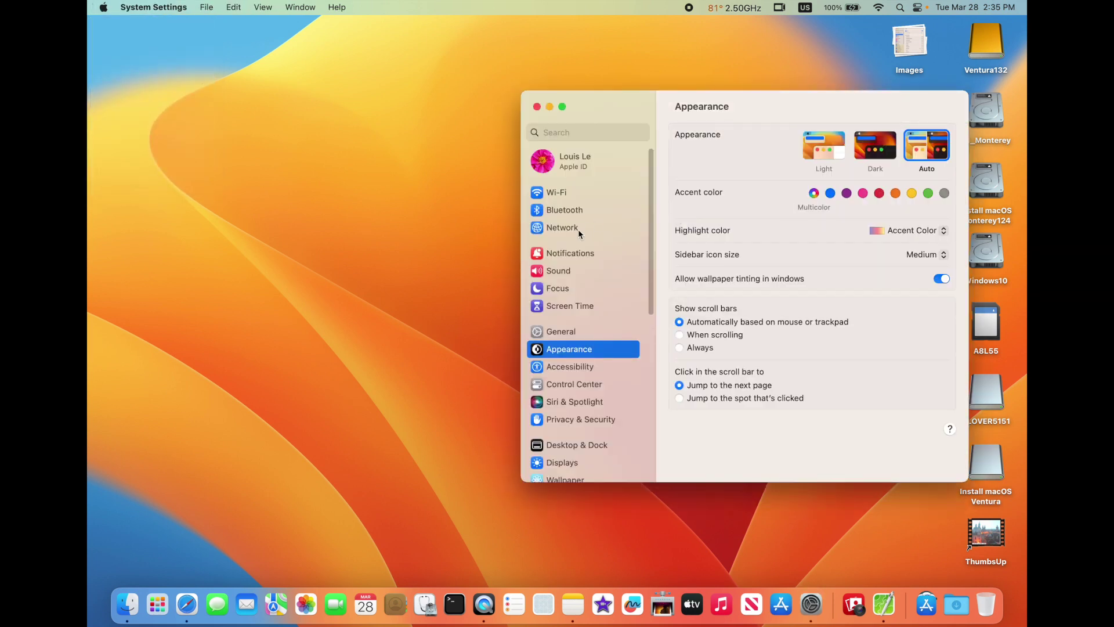
Show the Wi-Fi settings, then list paired Bluetooth devices from Control Center
click(565, 194)
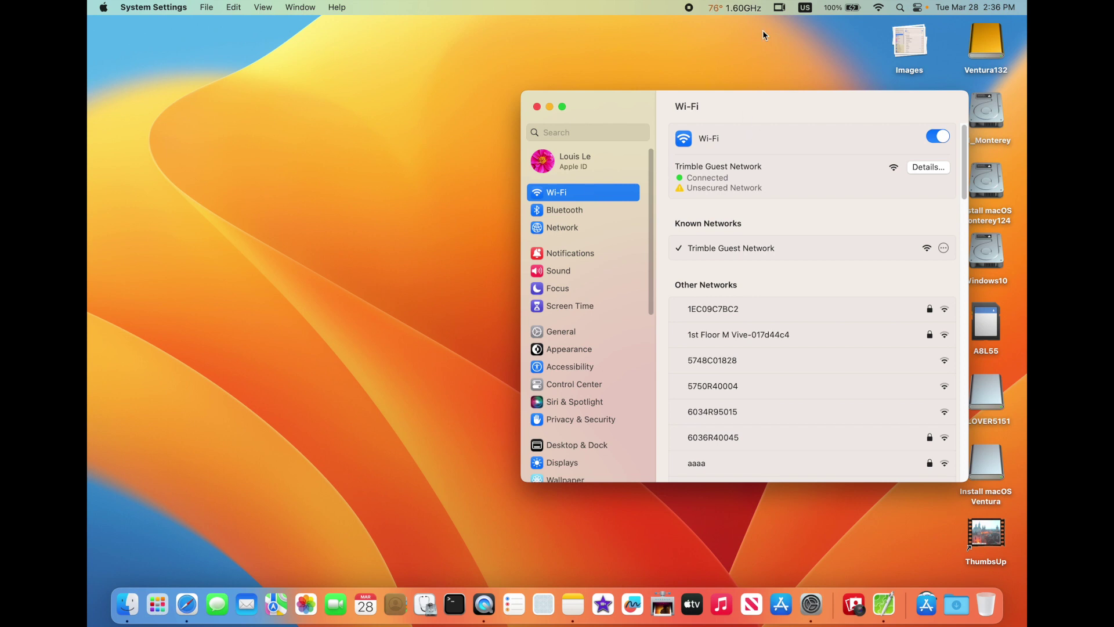
click(918, 7)
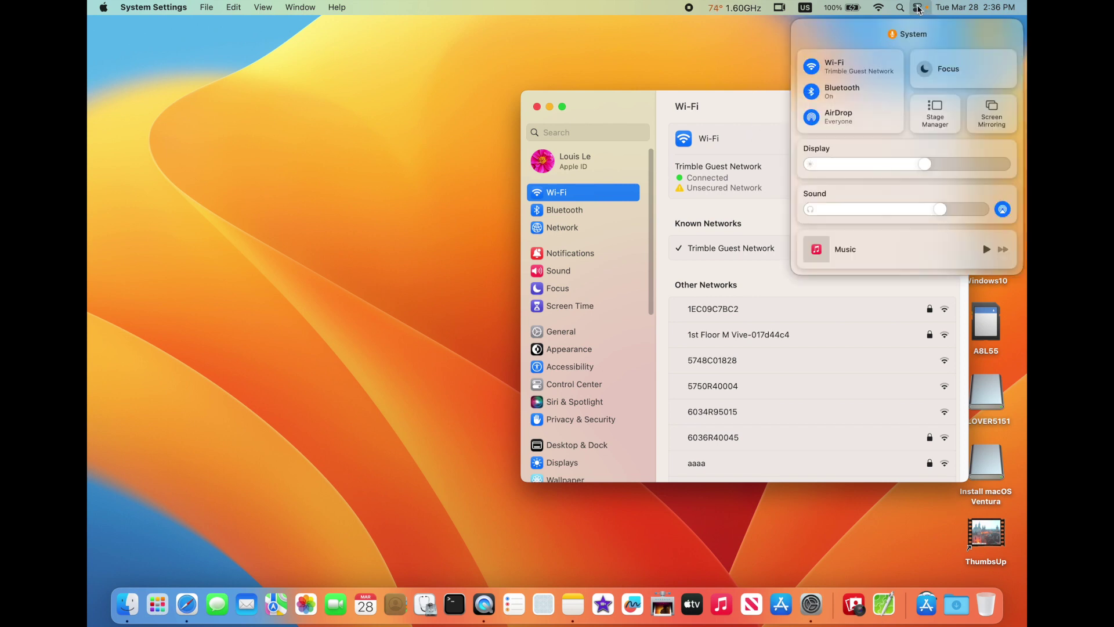
click(836, 89)
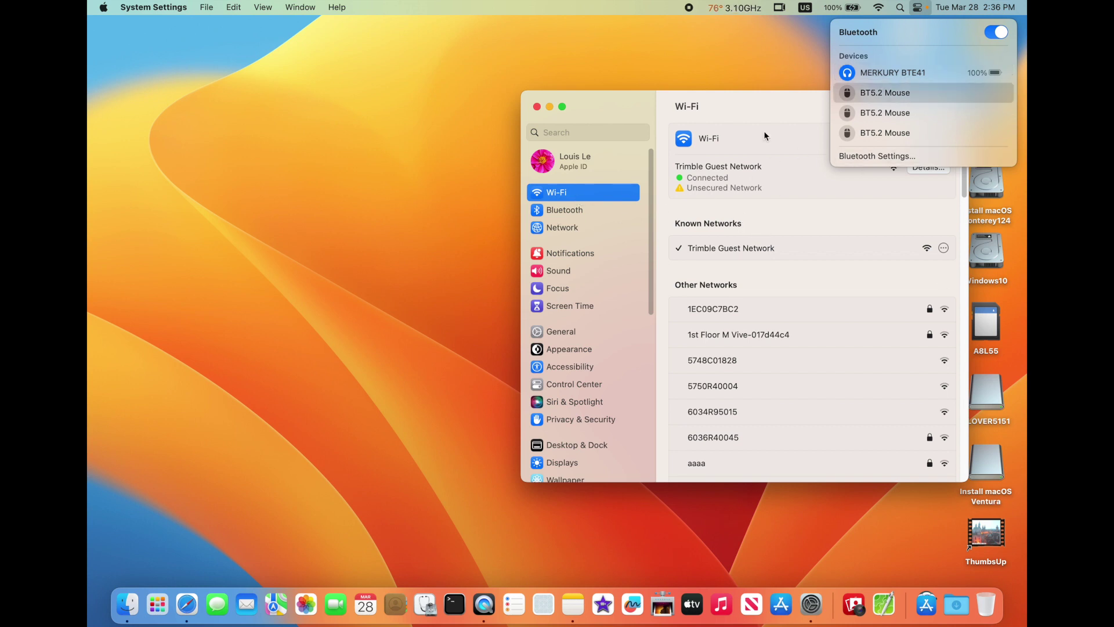
click(584, 194)
View the Bluetooth pane, then the Network pane with its services and status
click(576, 209)
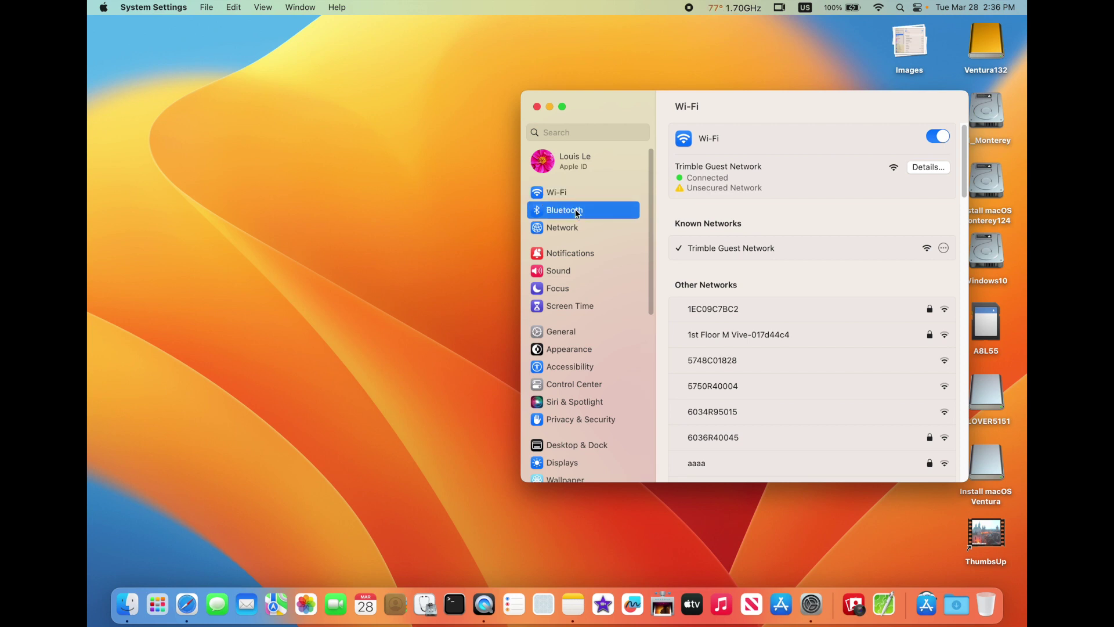
click(576, 227)
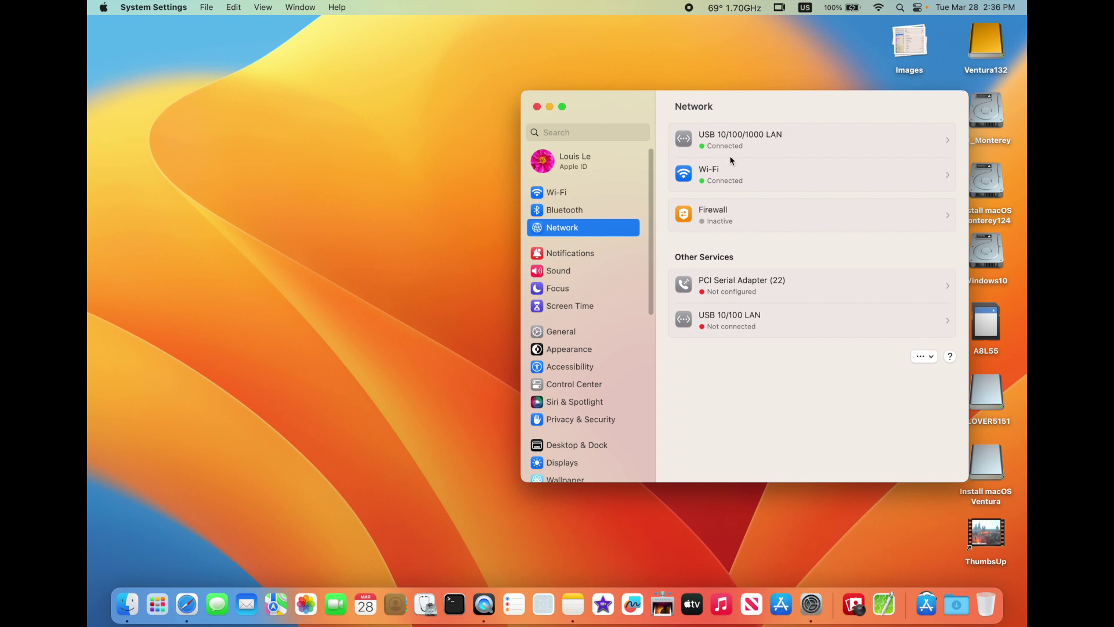
scroll(583, 272, down, 1)
Show the Sound input devices including the internal microphone, then move to Displays
click(549, 255)
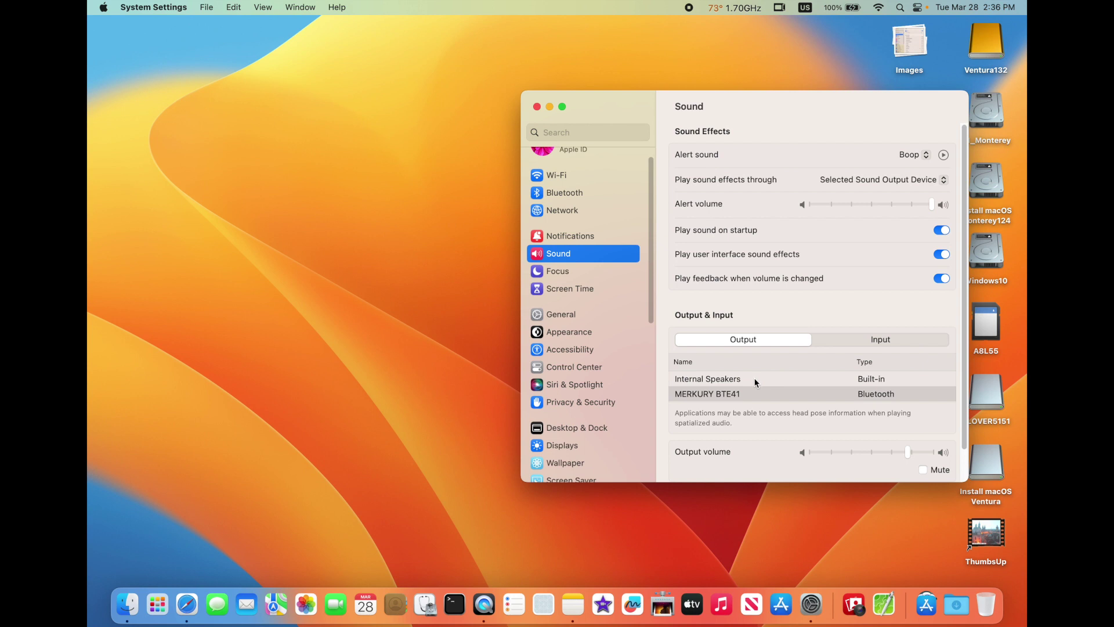
click(879, 341)
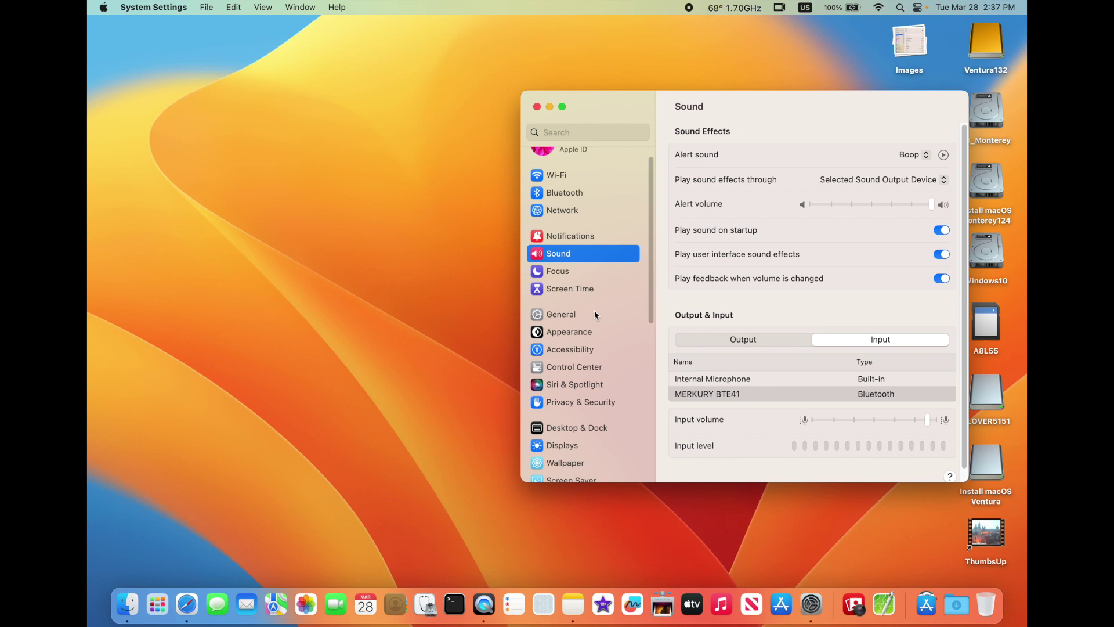
scroll(590, 311, down, 1)
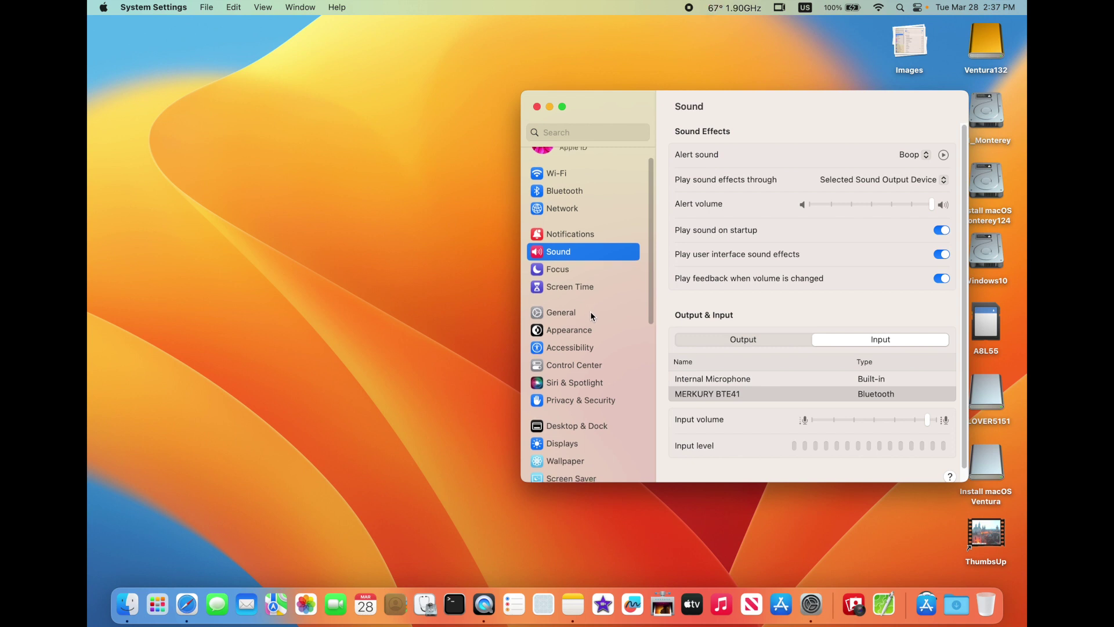
scroll(575, 338, down, 5)
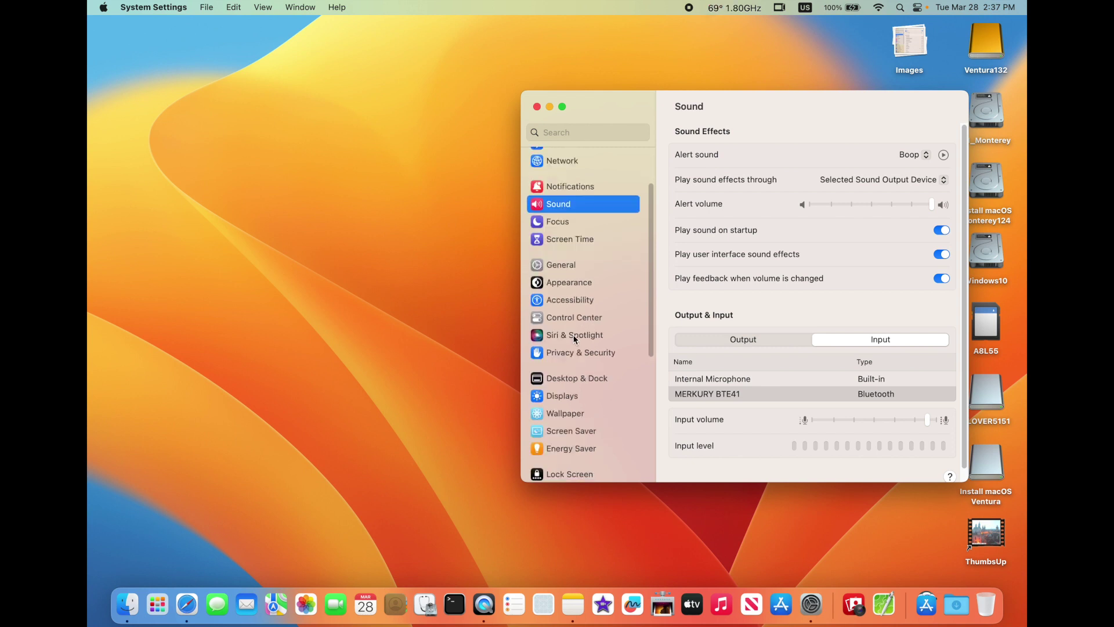
scroll(575, 339, down, 3)
click(561, 291)
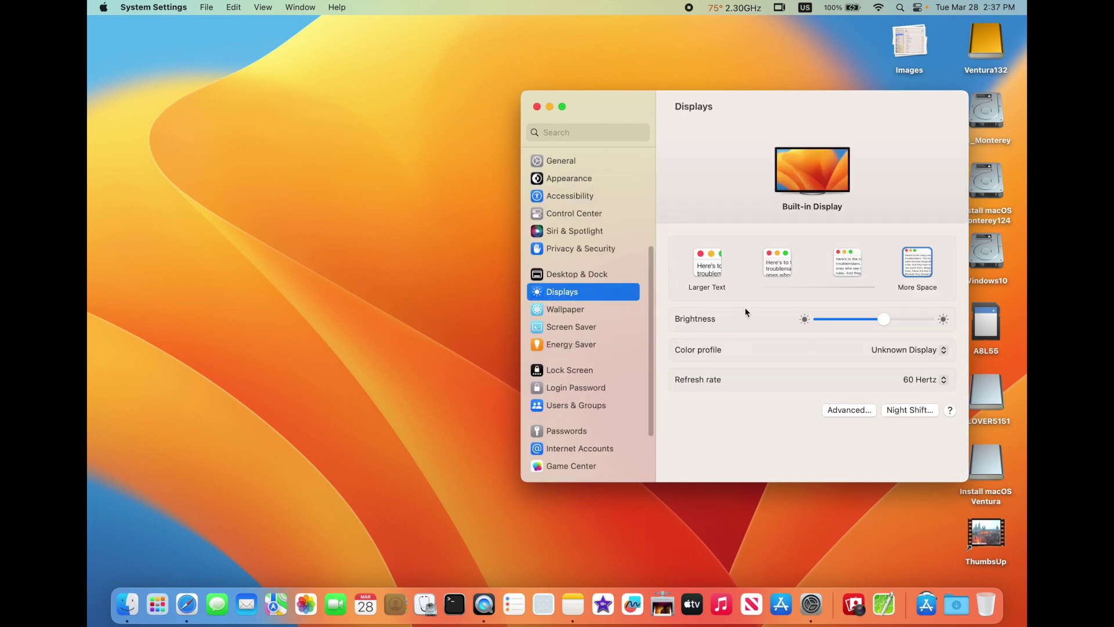
mouse_move(776, 263)
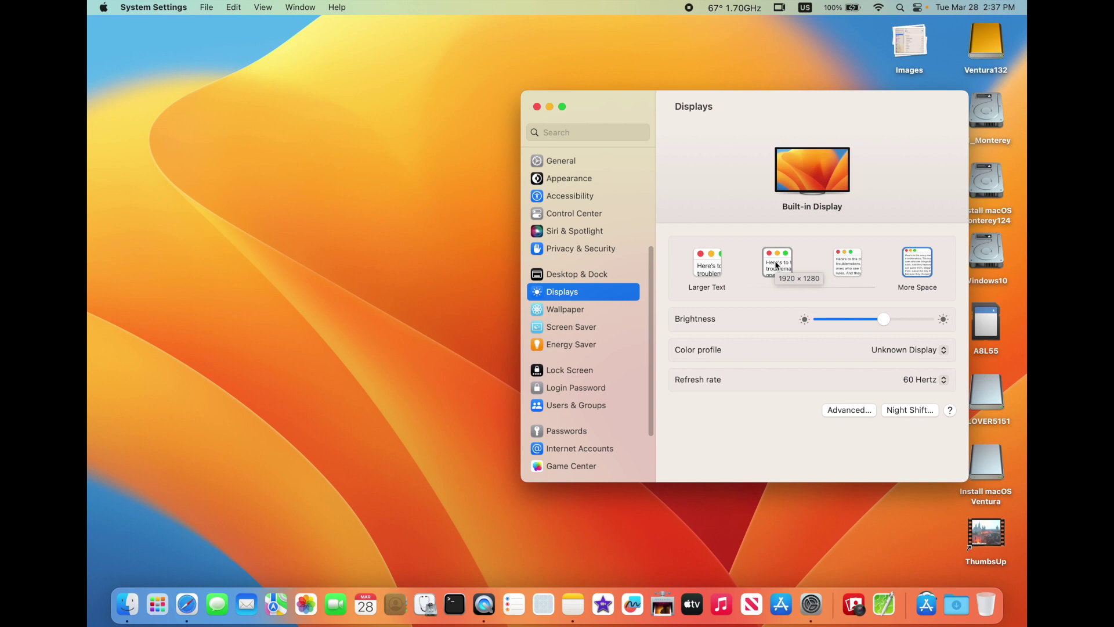
scroll(581, 368, down, 3)
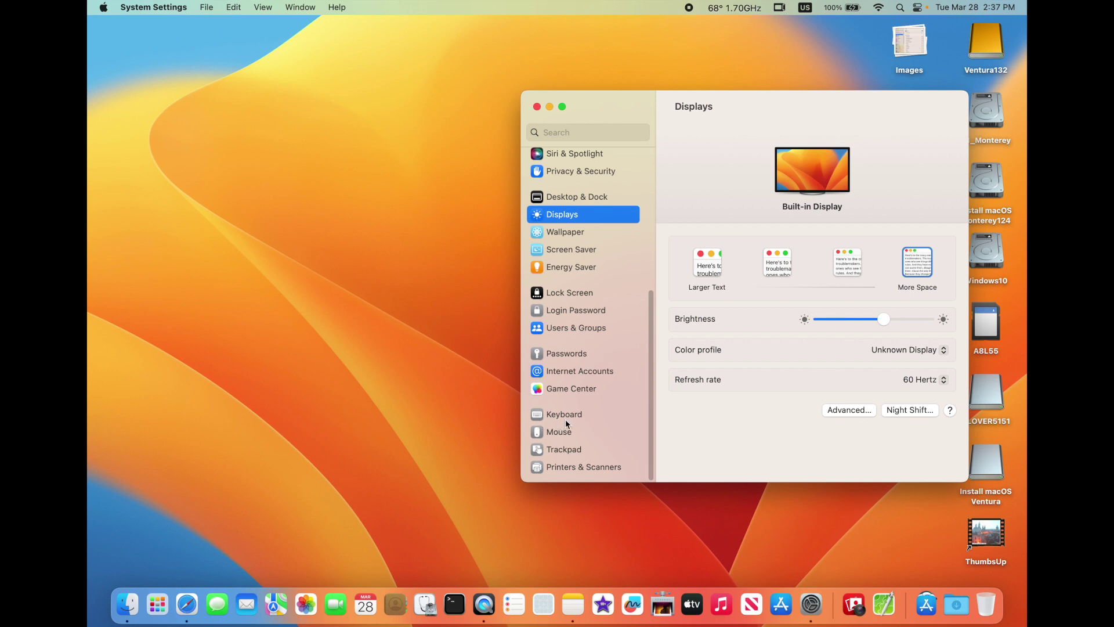
Select the Install macOS Ventura and CLOVER5151 drives on the desktop, then deselect
click(988, 470)
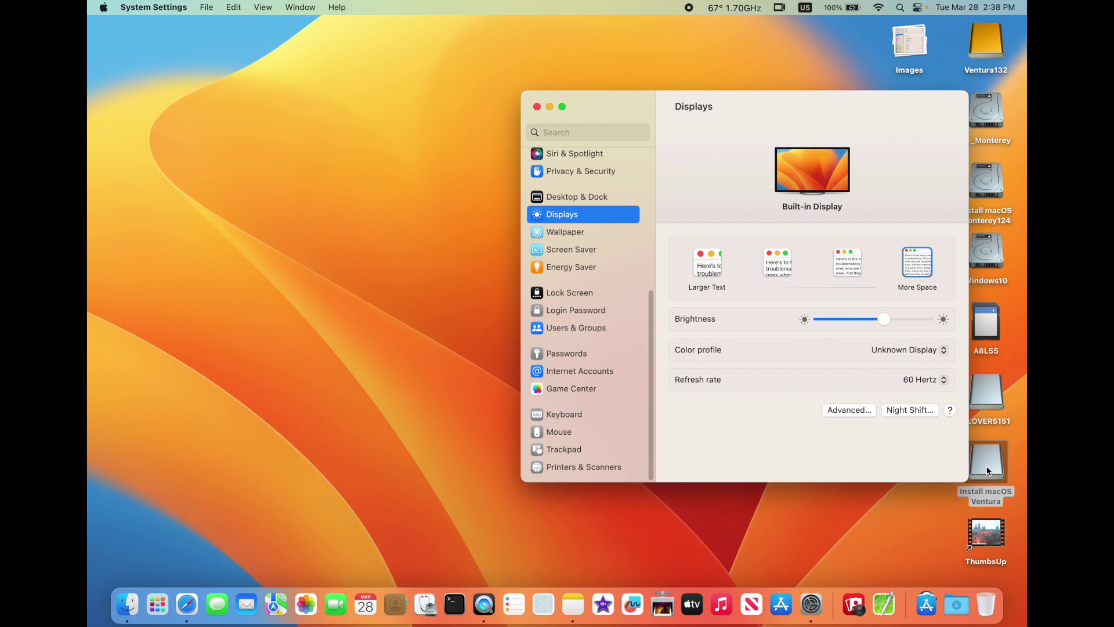
click(996, 406)
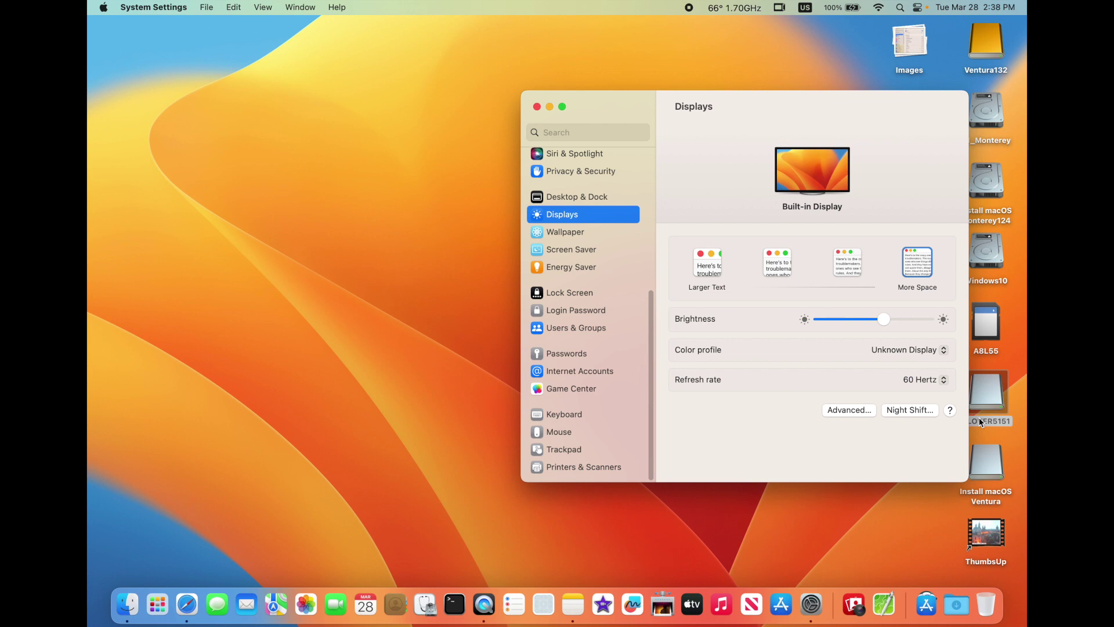
click(755, 504)
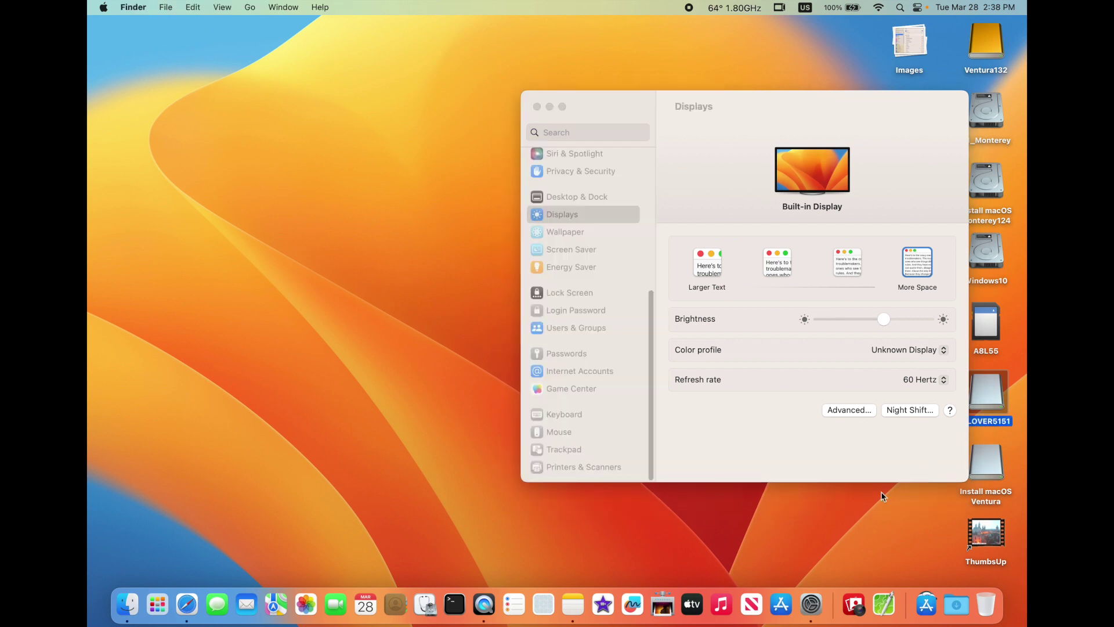
Close System Settings and launch IORegistryExplorer from the Dock
click(538, 107)
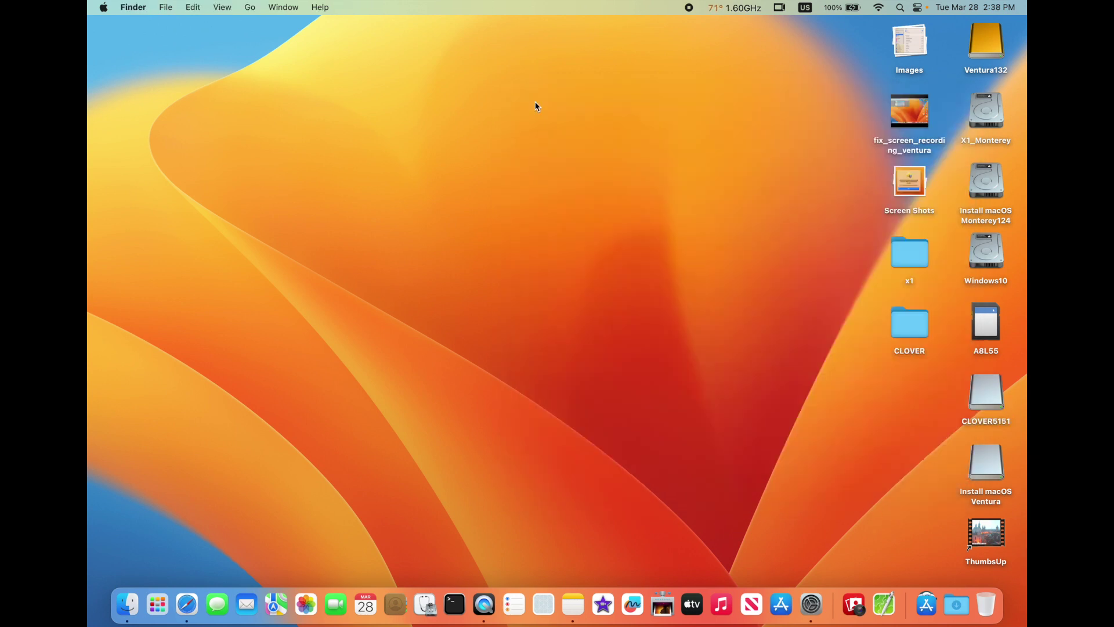
click(545, 604)
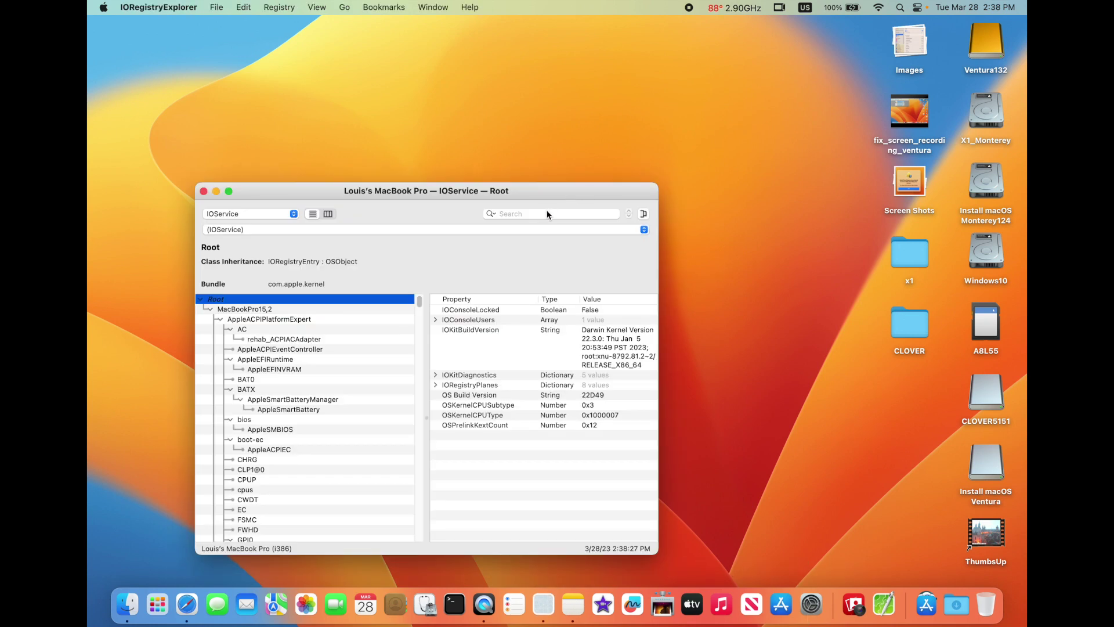
Search the registry for en0 then nhi, inspect NHI0@0 Thunderbolt properties, and close the window
click(545, 214)
text(en0)
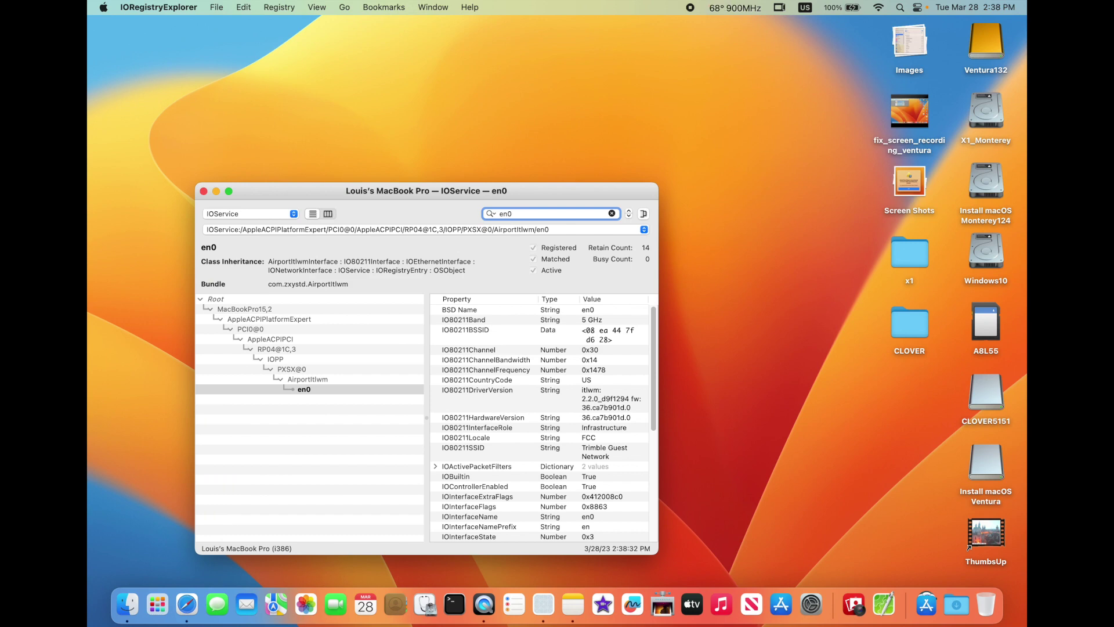
key(super+a)
key(BackSpace)
text(nhi)
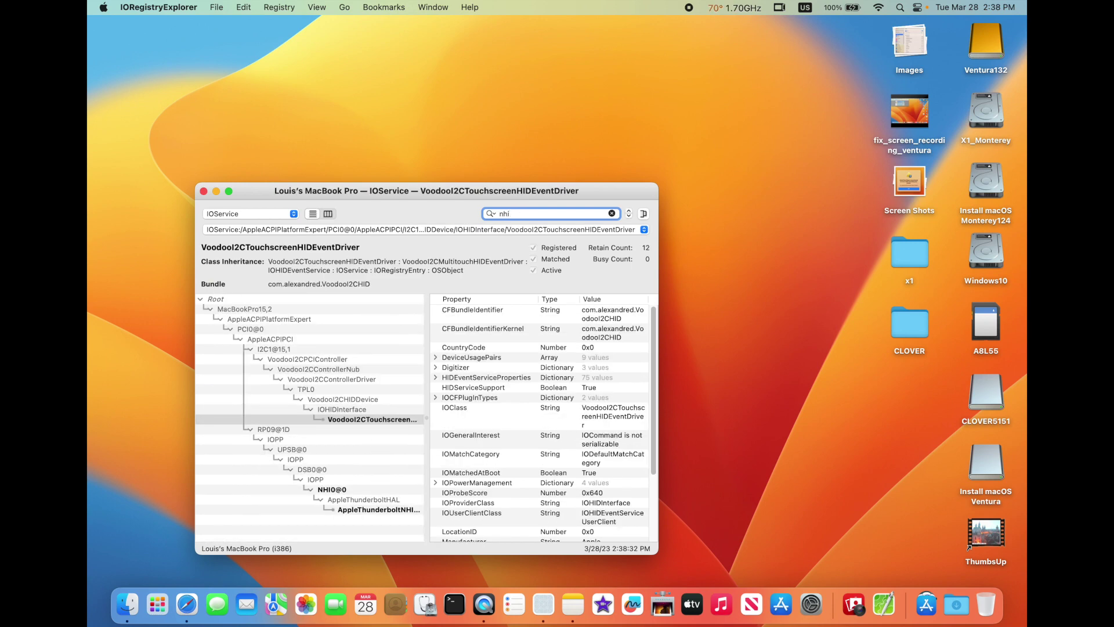
click(332, 490)
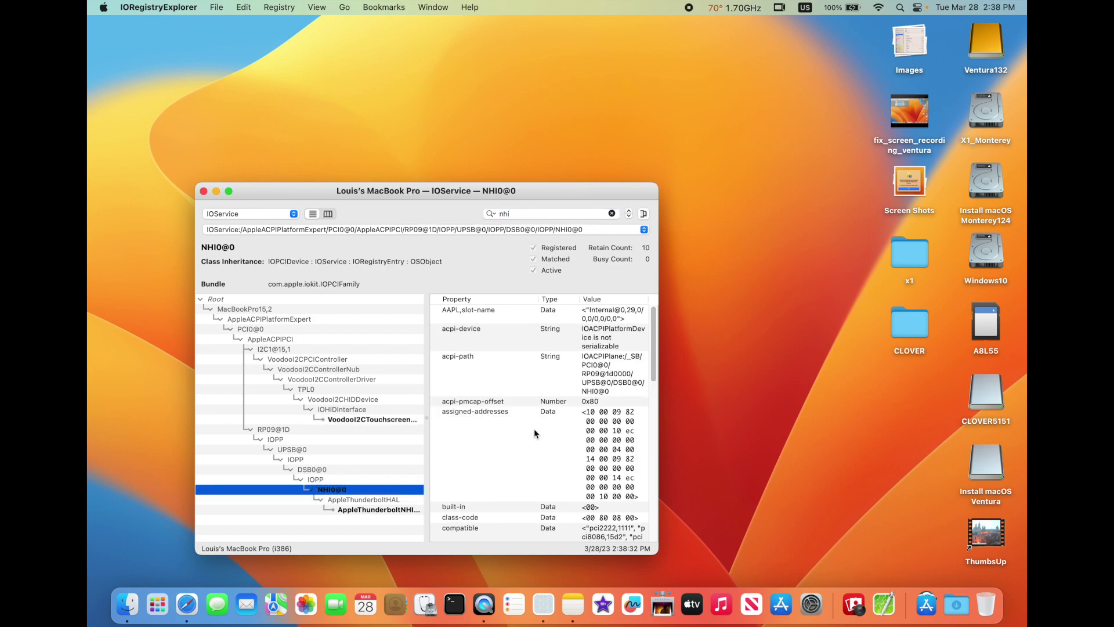
scroll(534, 428, down, 3)
scroll(534, 429, up, 3)
scroll(534, 429, up, 3)
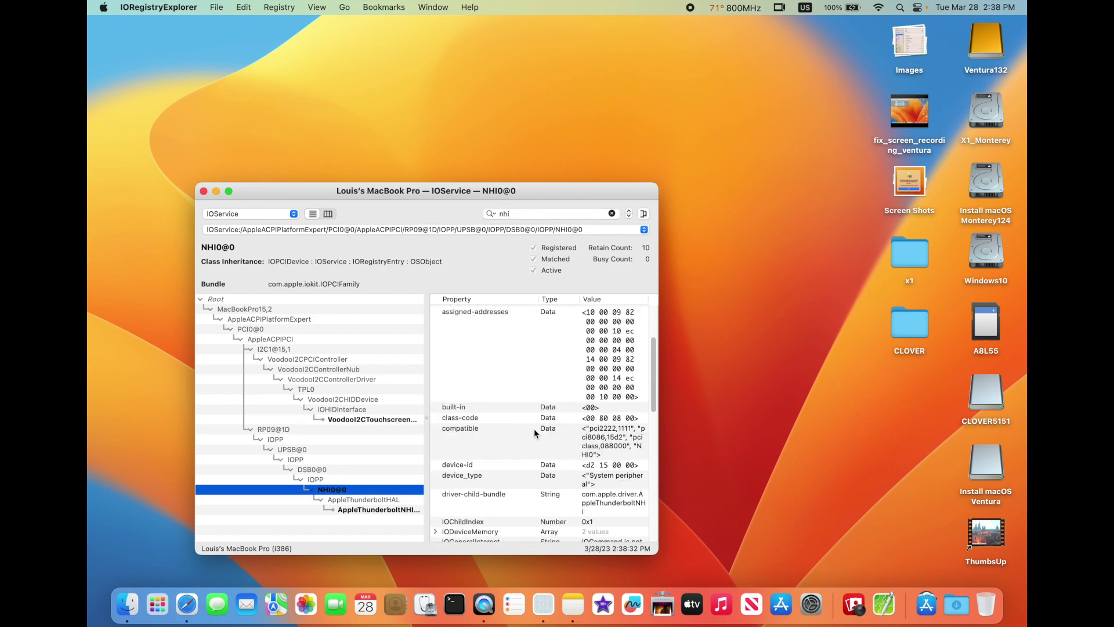
scroll(530, 410, up, 2)
click(205, 191)
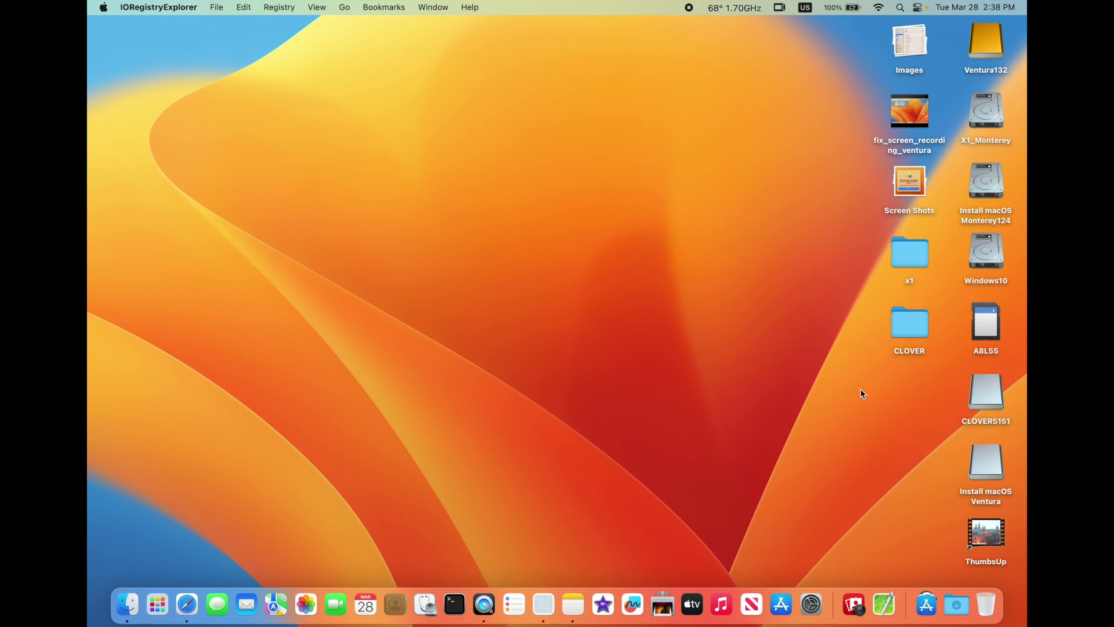
Browse A8L55 > CARDV > MOVIE and start playing a dashcam .MOV clip in QuickTime
double_click(986, 321)
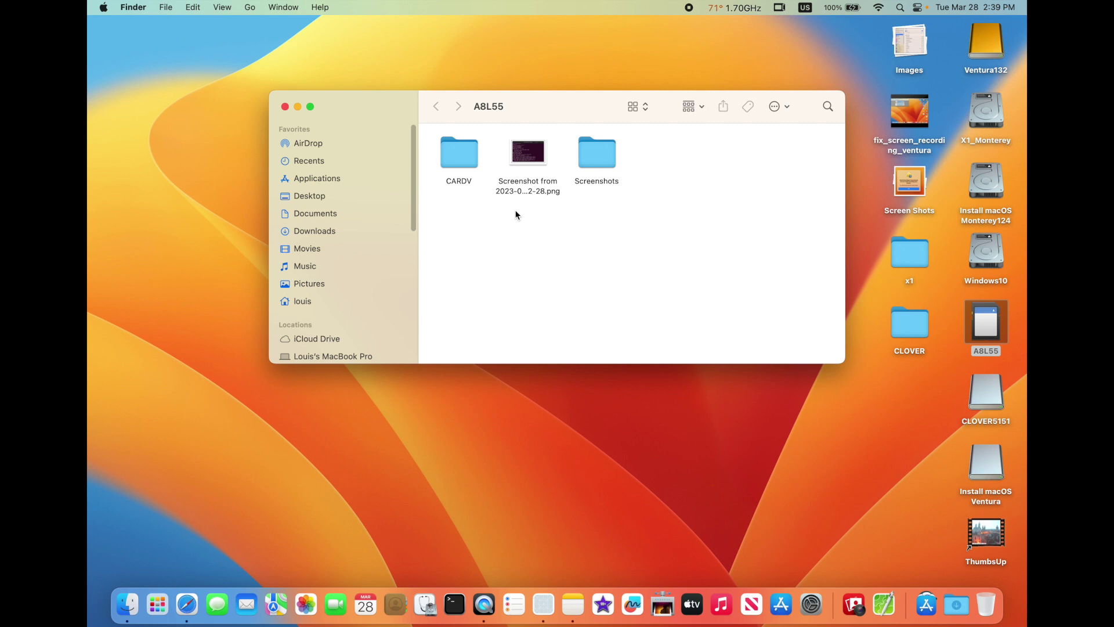
double_click(459, 160)
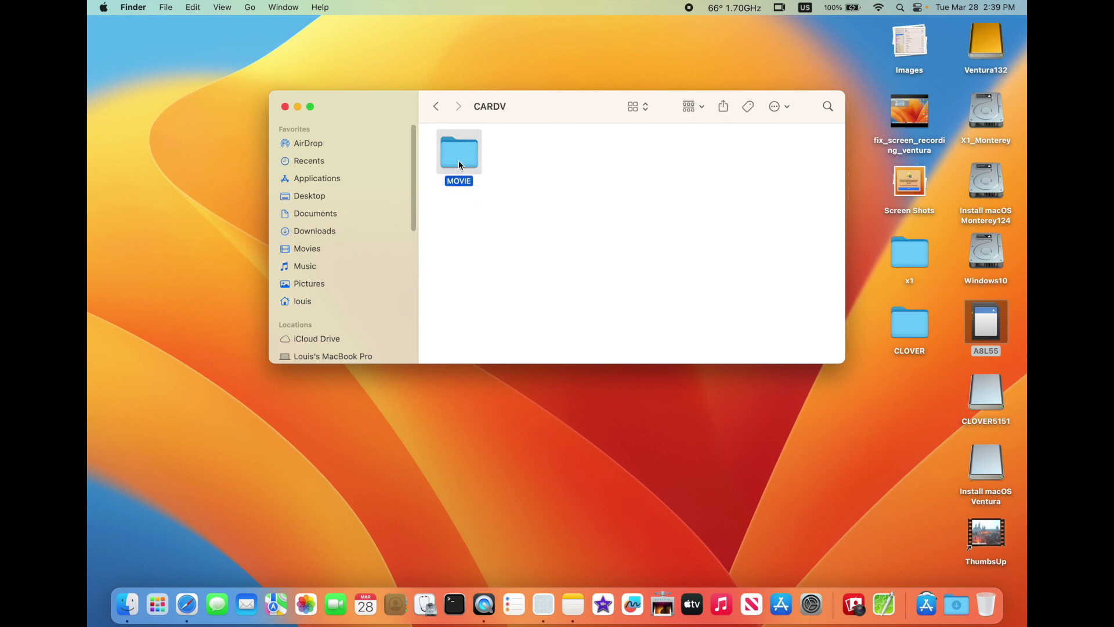
double_click(528, 231)
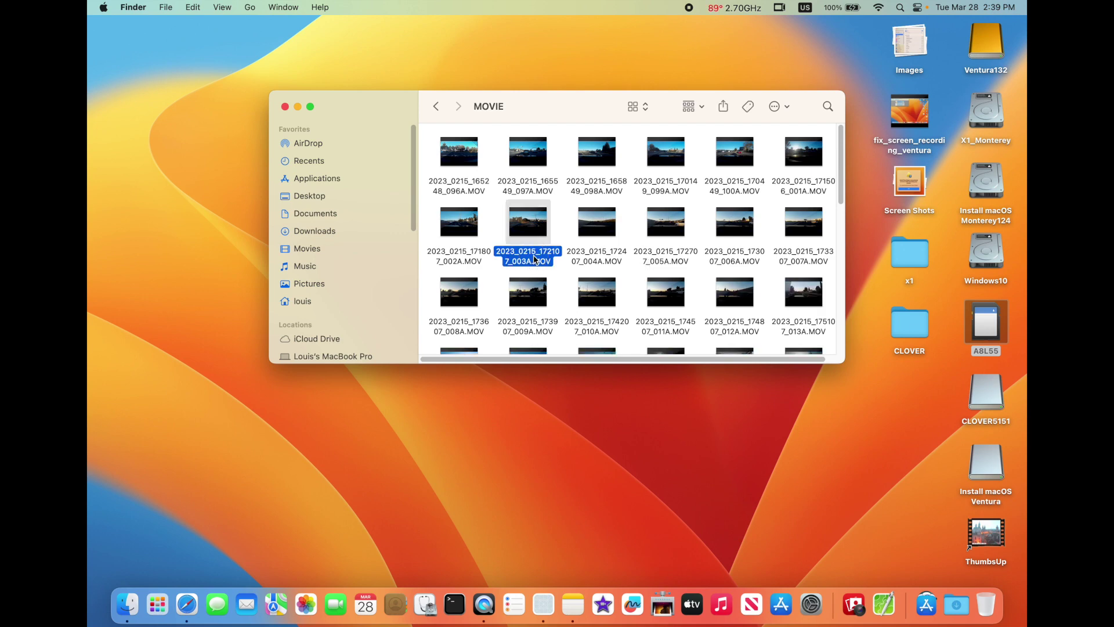
key(space)
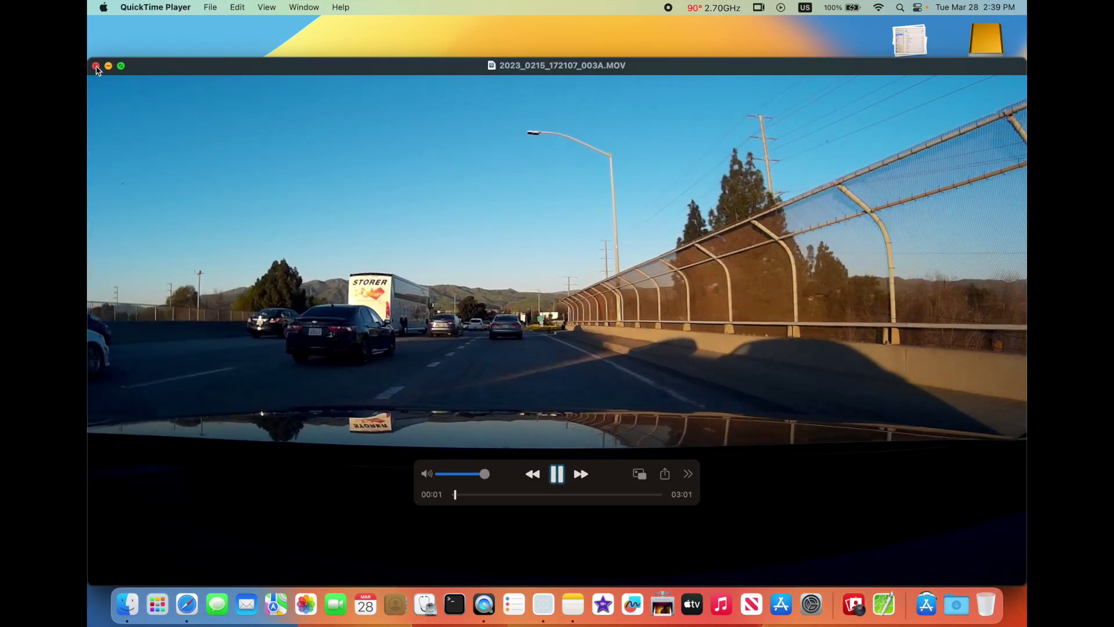
Close the QuickTime video and leftover Finder window, then launch Photo Booth
click(97, 66)
click(284, 107)
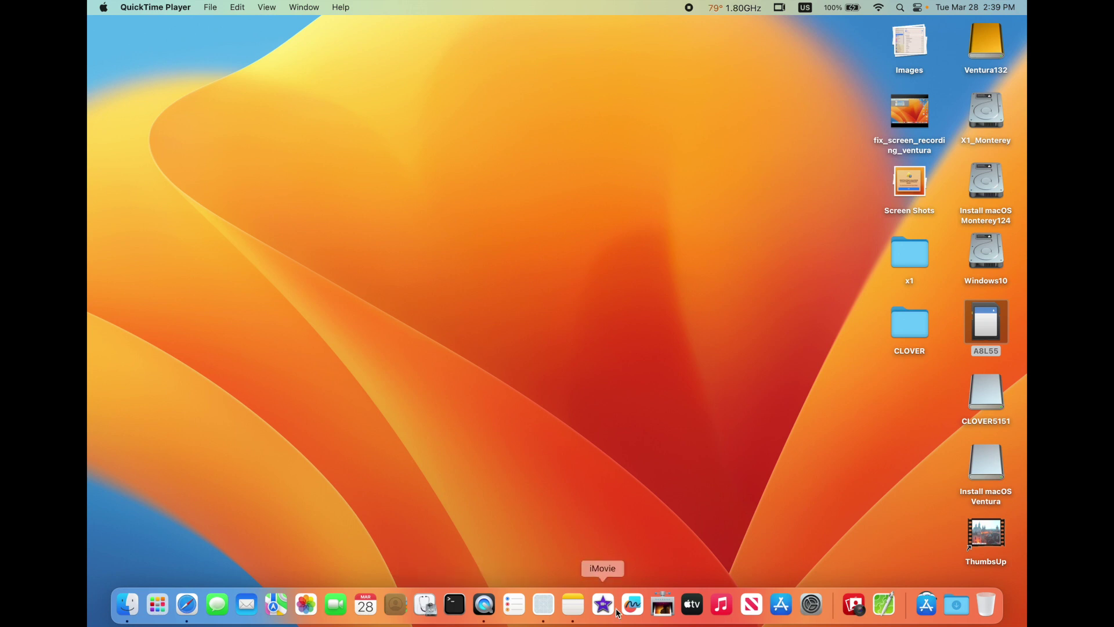
click(855, 604)
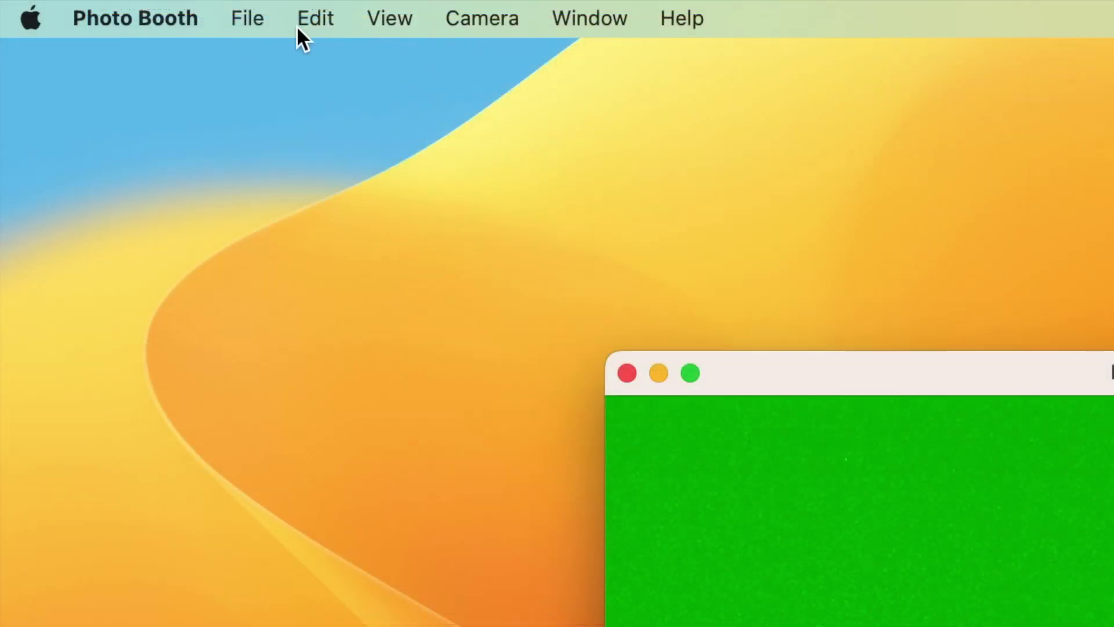
Switch Photo Booth's camera to the Integrated Camera for a normal preview, then quit
click(282, 7)
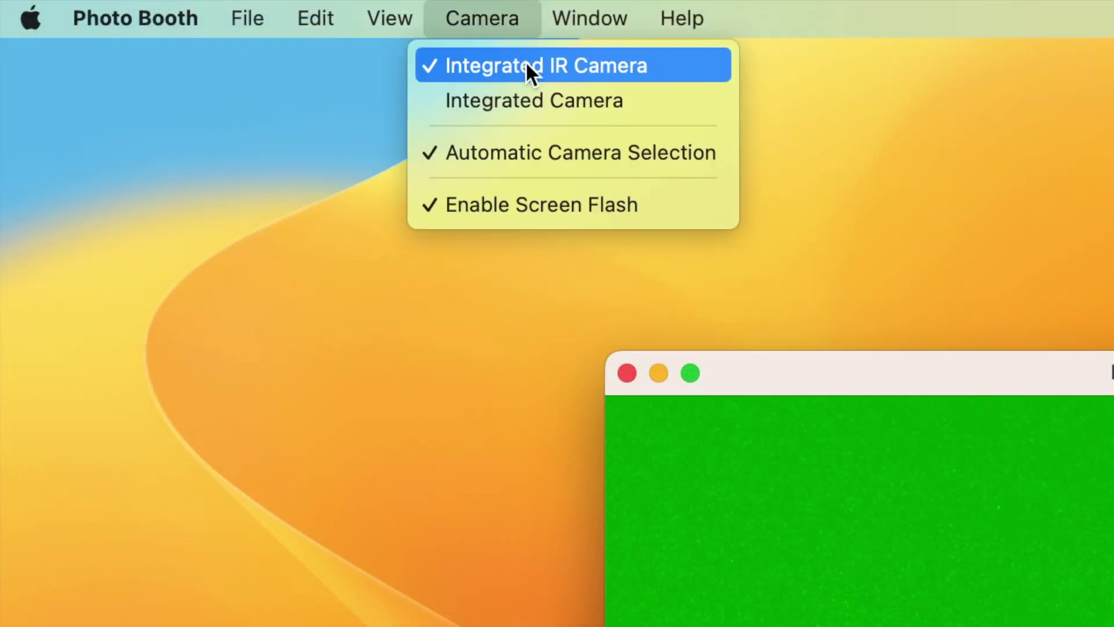
click(534, 101)
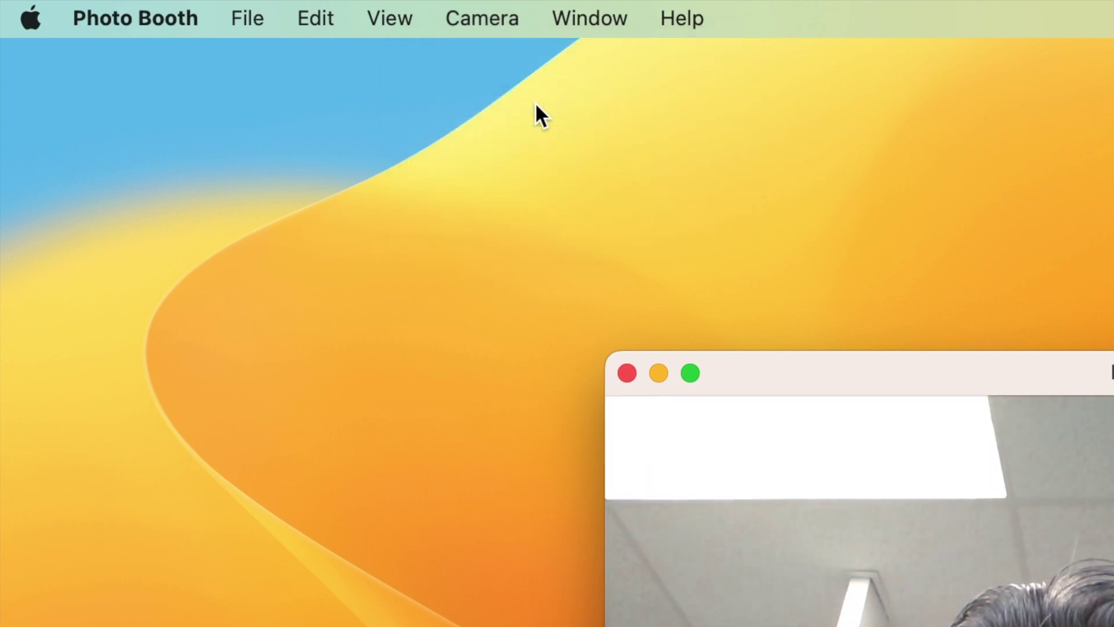
click(626, 373)
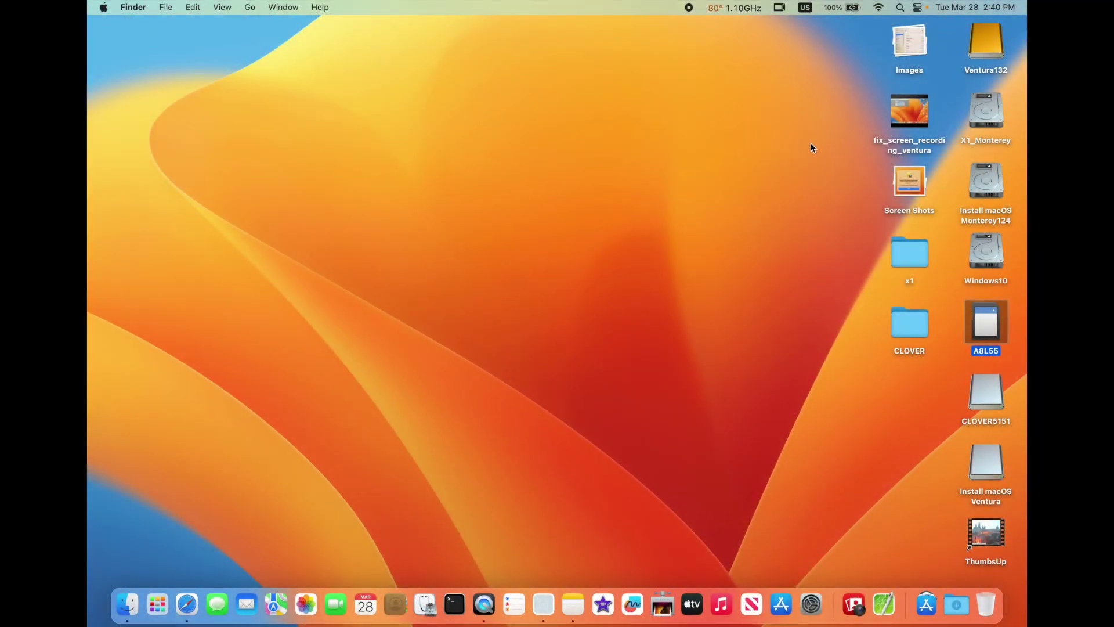
Select the X1_Monterey, Ventura132 and Windows10 disks on the desktop in turn
click(986, 117)
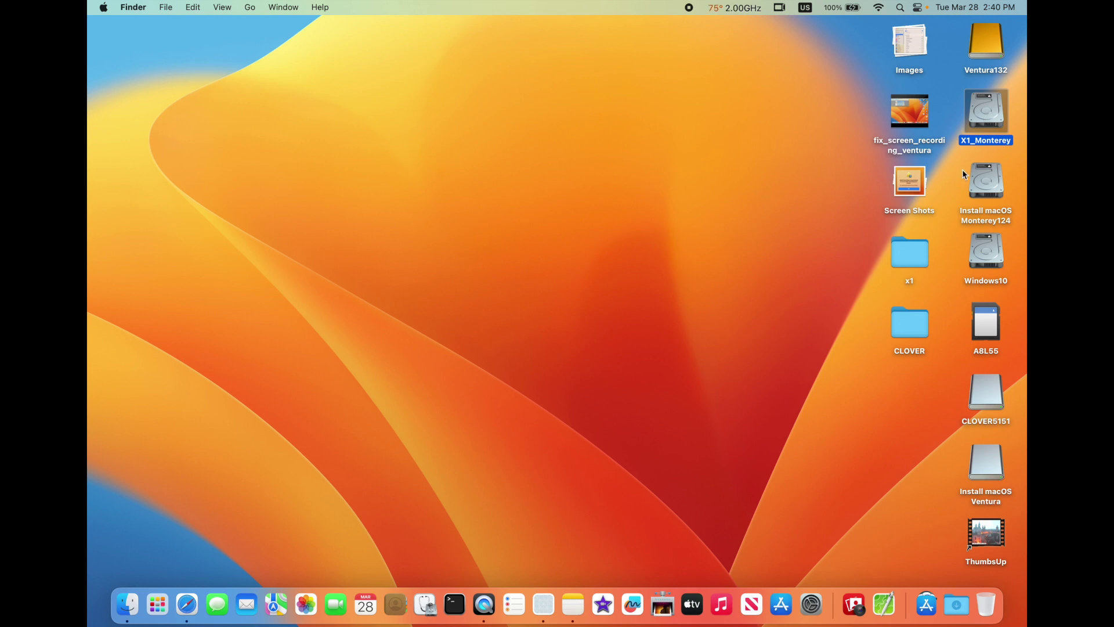
click(987, 48)
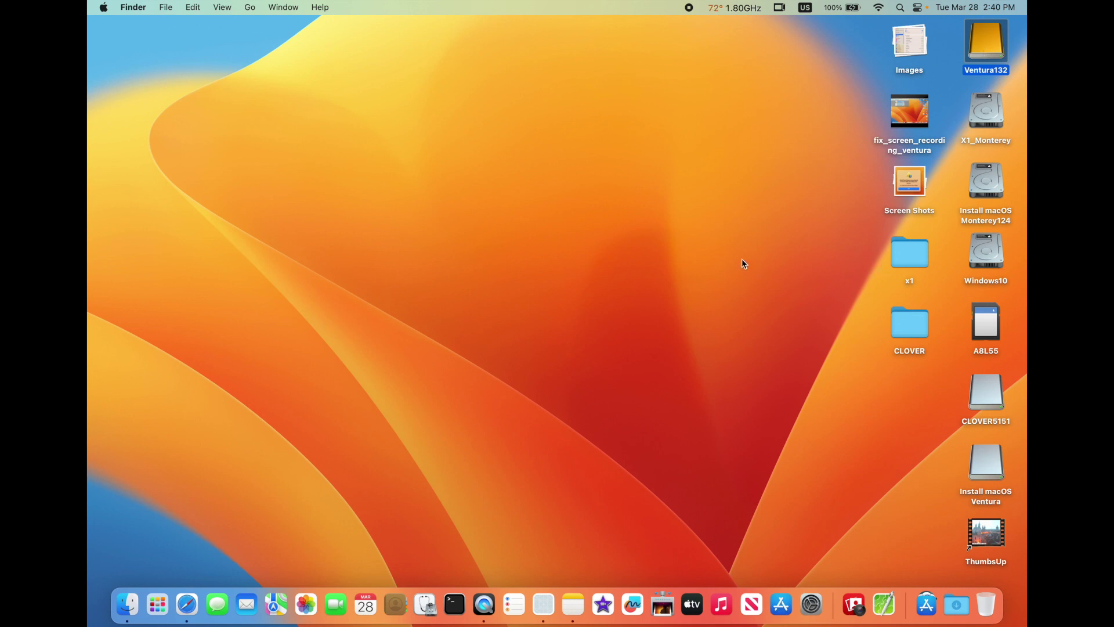
click(993, 122)
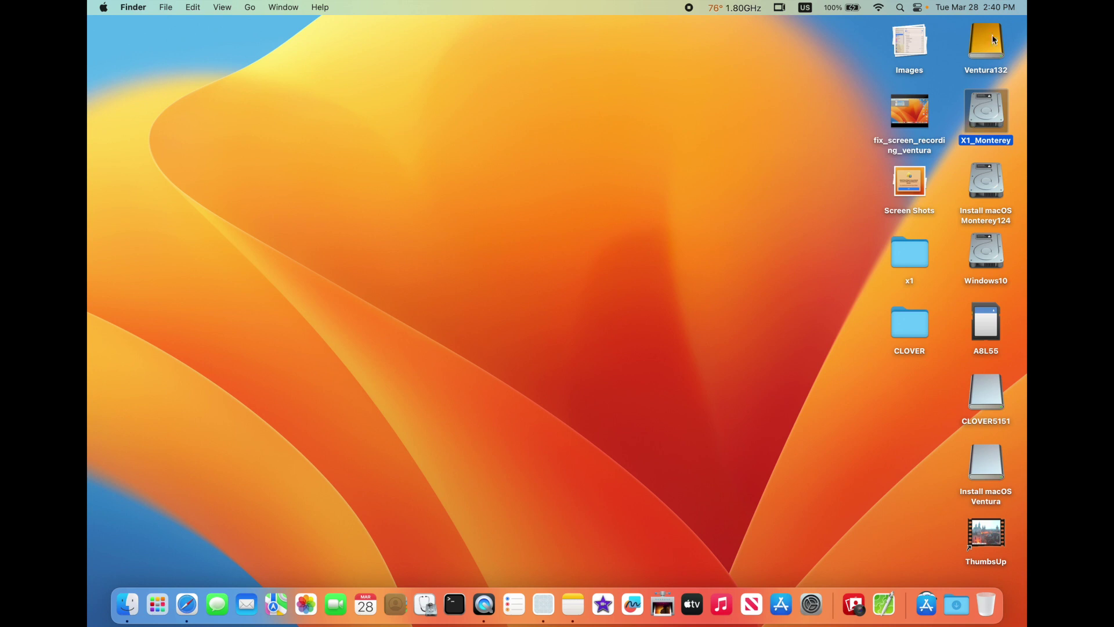
click(988, 35)
click(987, 122)
click(988, 261)
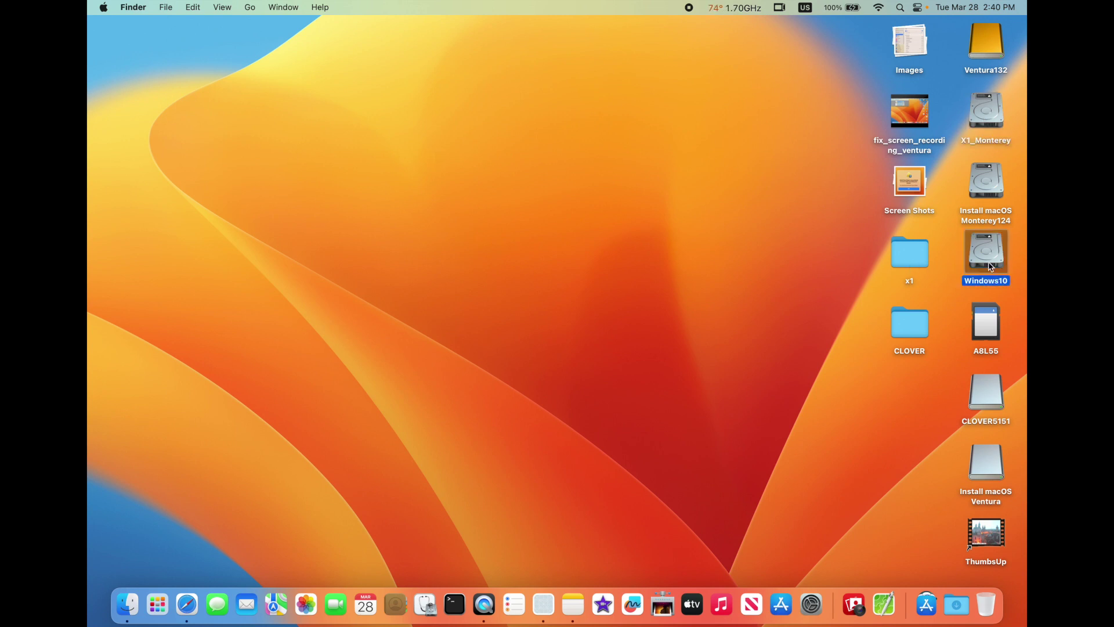
Get Info on the Windows10 and X1_Monterey disks, closing each Info window
key(super+i)
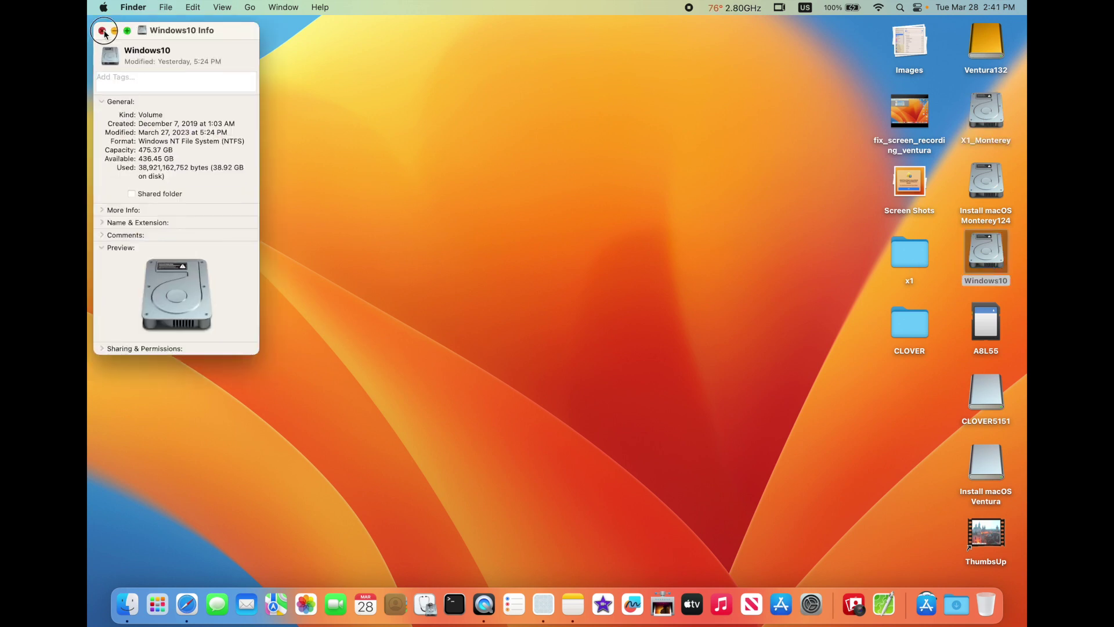
click(101, 30)
click(986, 113)
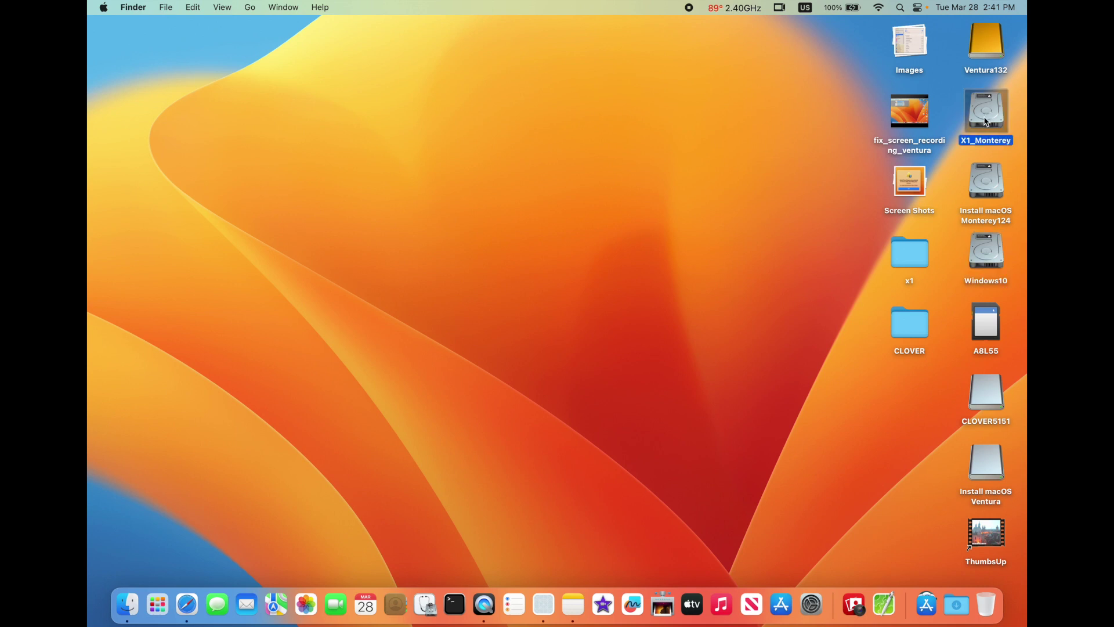
key(super+i)
key(super+w)
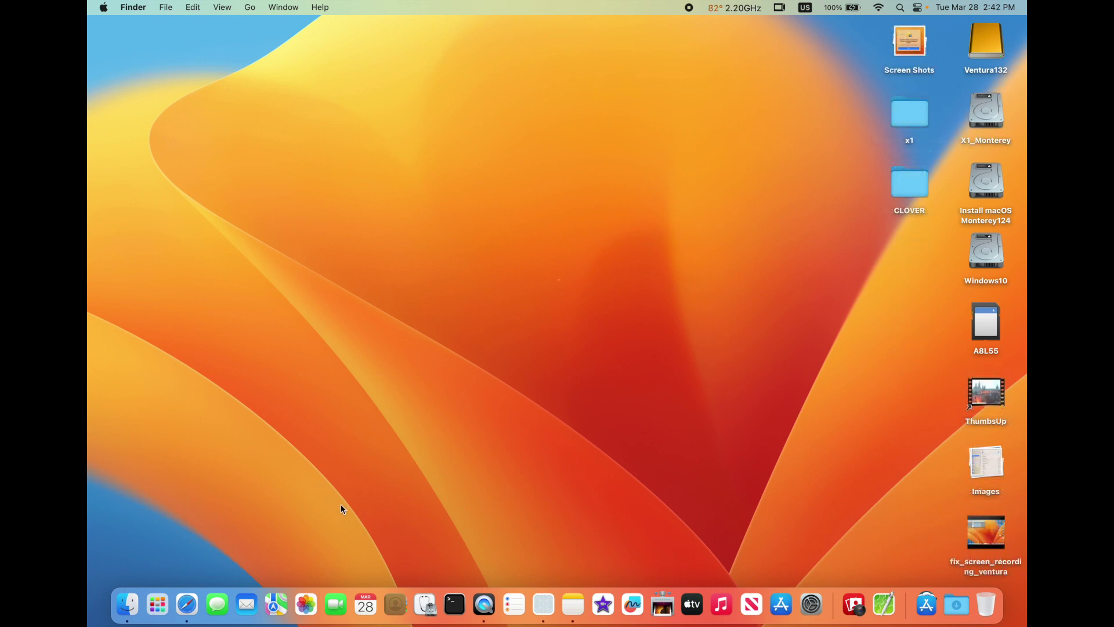
Launch Photos, dismiss the welcome and notification, and show the iPhone 'Louis 11' import view
click(306, 605)
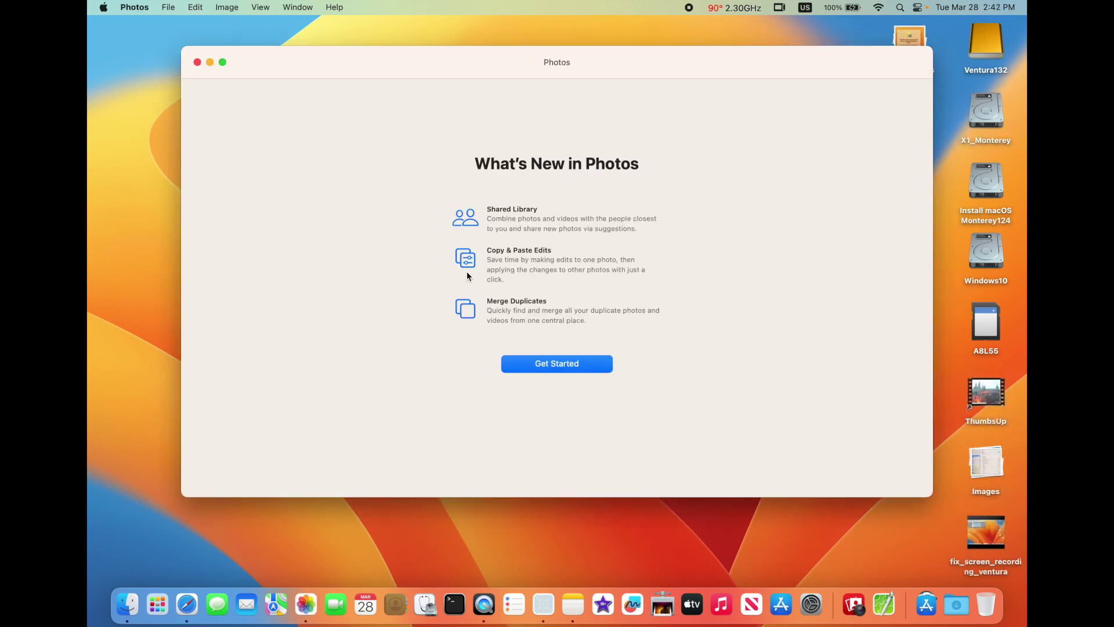
click(549, 367)
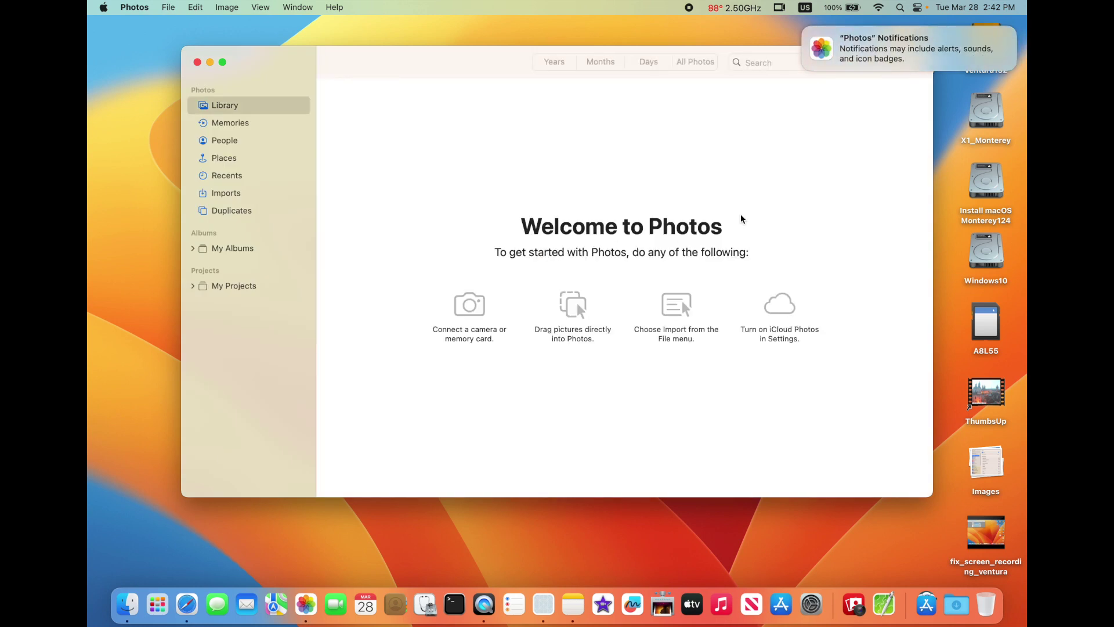
click(989, 59)
click(989, 86)
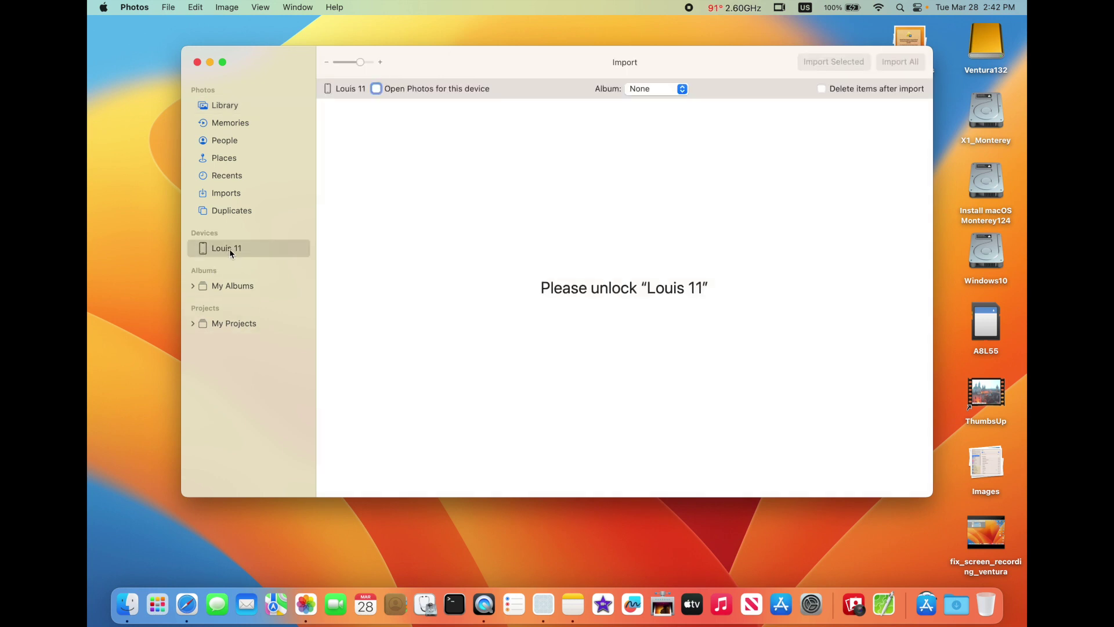
click(377, 88)
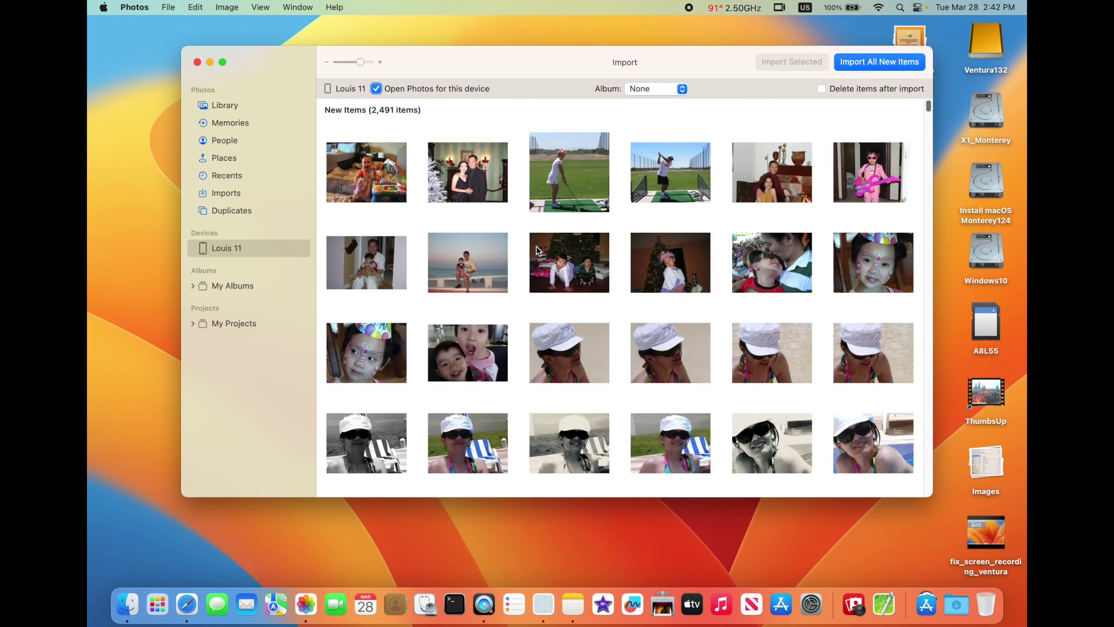
scroll(575, 279, down, 5)
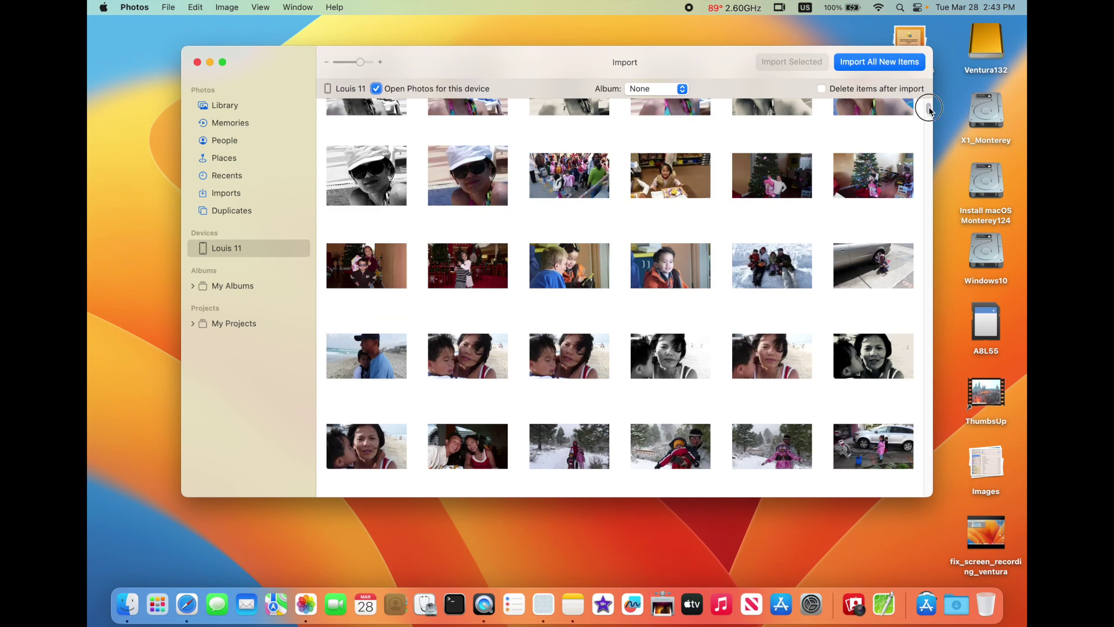
drag(929, 112, 928, 487)
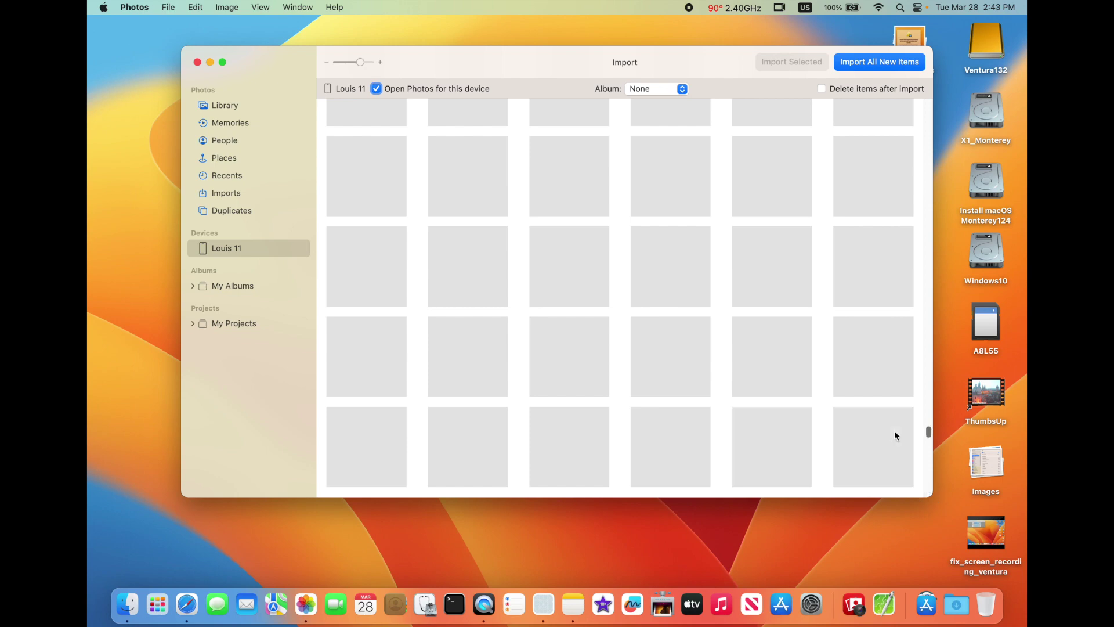
Select seven car-interior photos from the iPhone grid and import them into the library
click(682, 90)
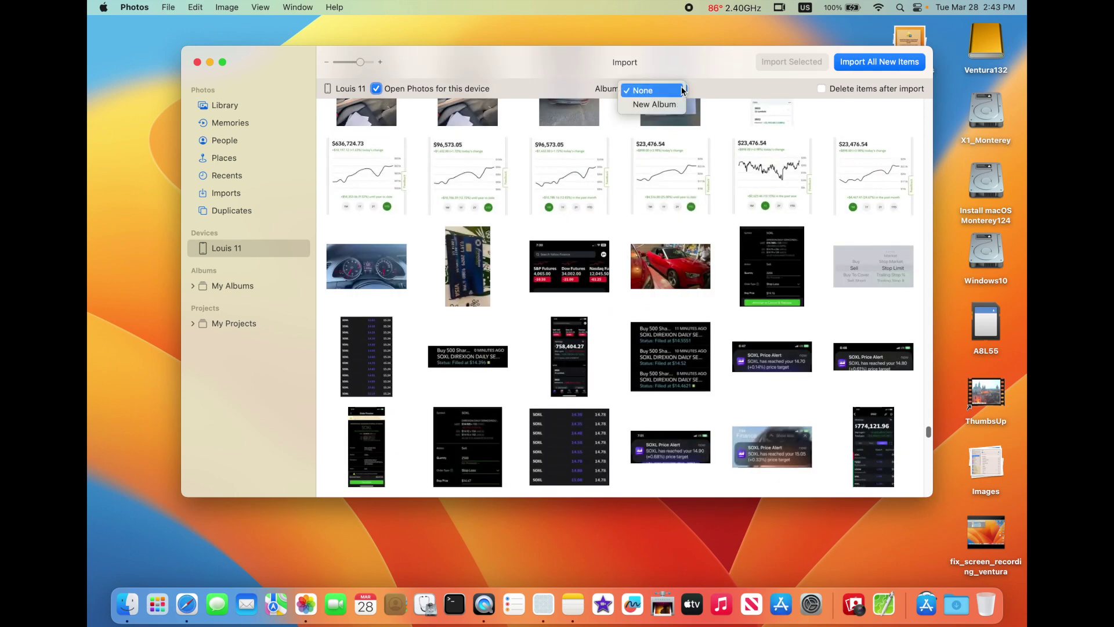
scroll(627, 318, up, 5)
scroll(627, 317, up, 5)
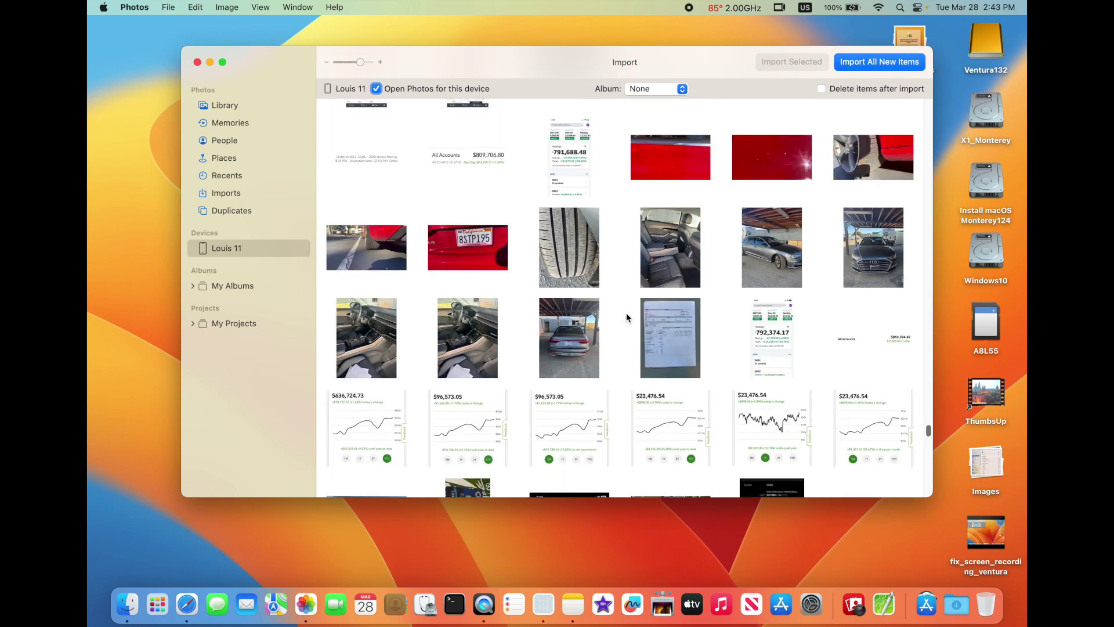
scroll(627, 318, up, 5)
scroll(627, 317, up, 5)
scroll(627, 318, up, 5)
scroll(627, 318, up, 5)
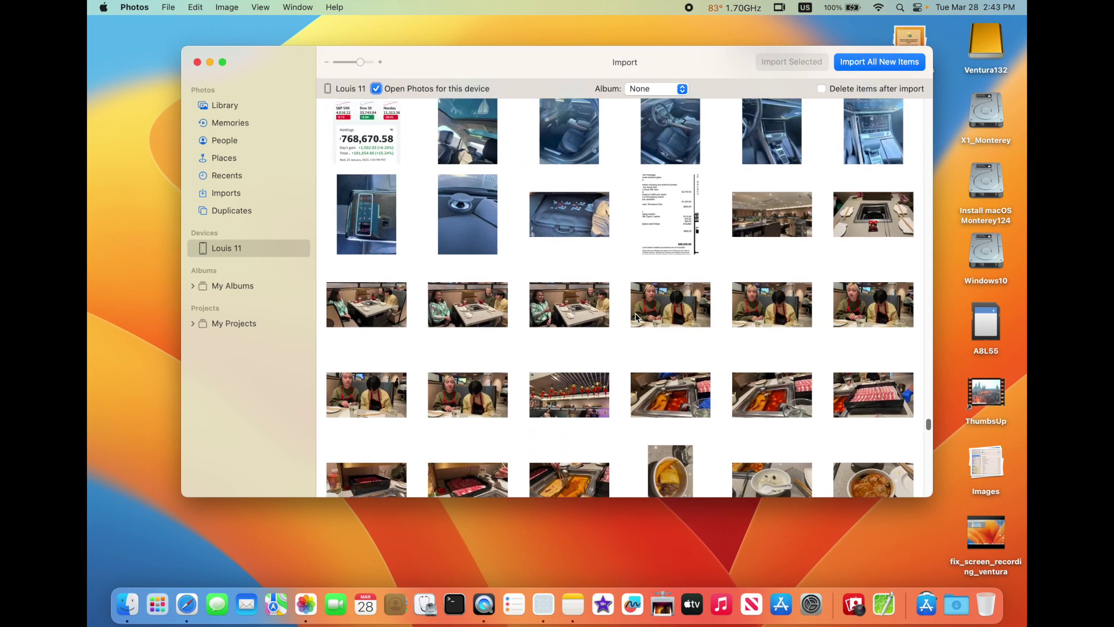
scroll(696, 253, up, 3)
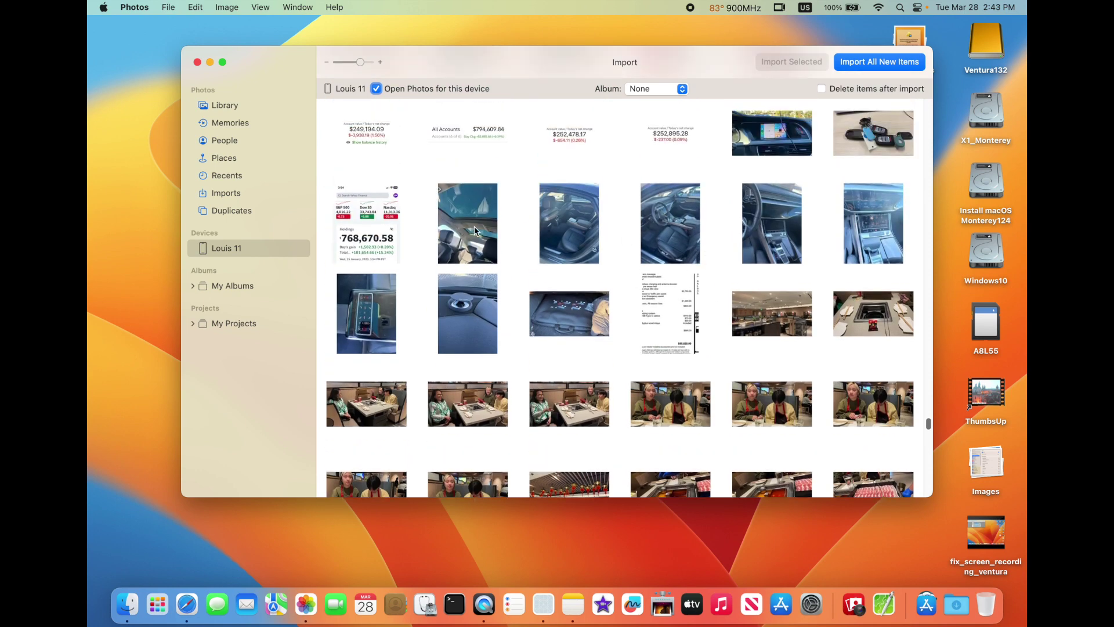
click(569, 224)
key(shift+Right)
key(shift+Right)
key(shift+Right)
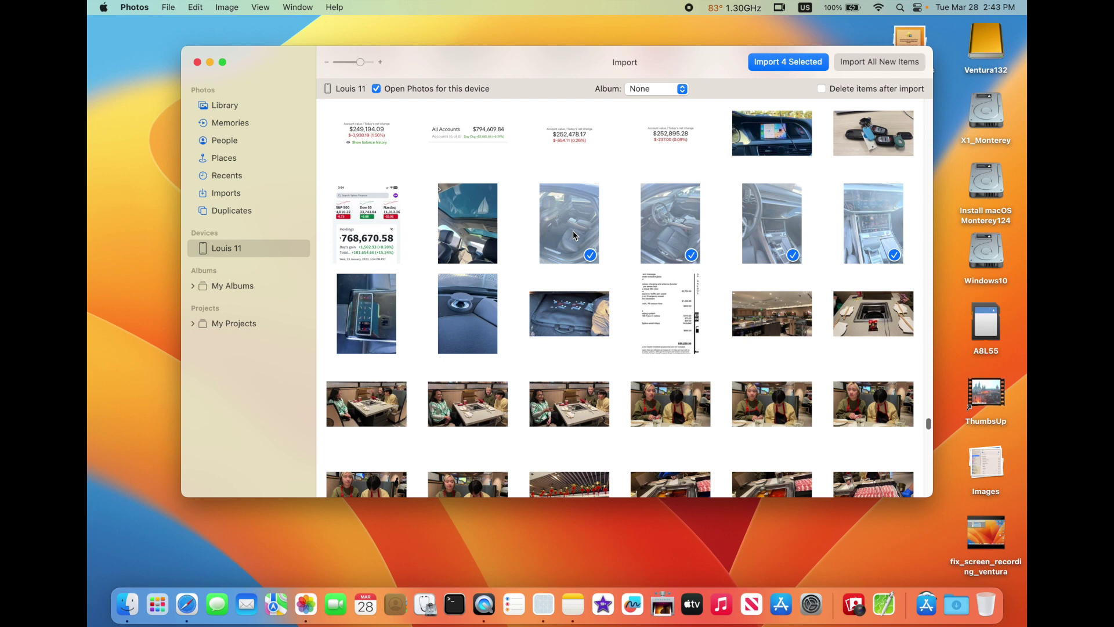
click(381, 313)
click(468, 314)
click(546, 327)
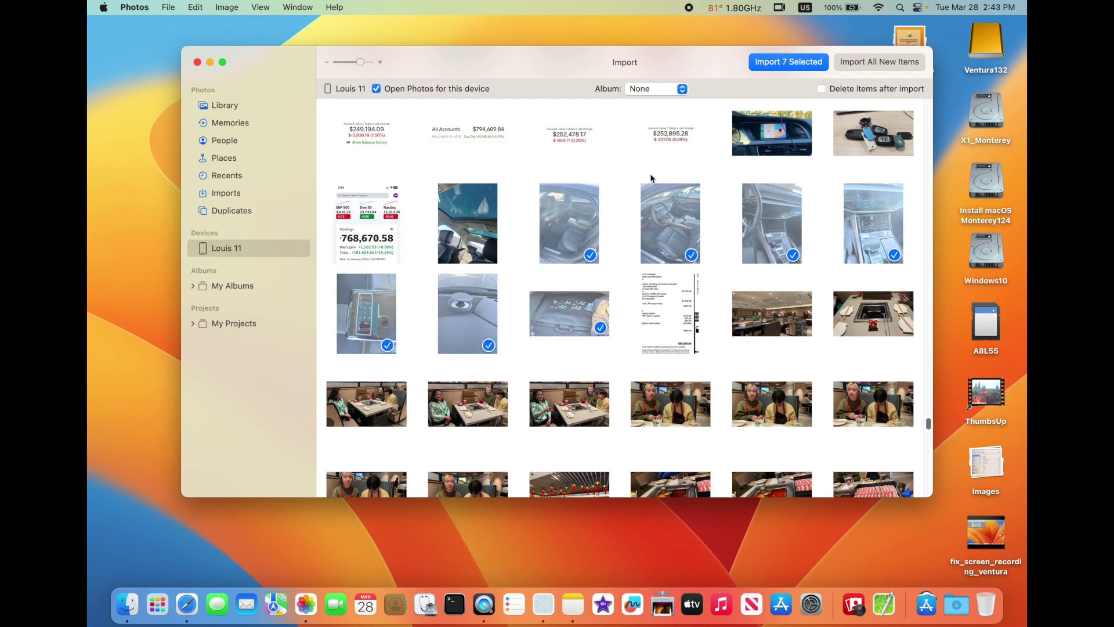
click(789, 62)
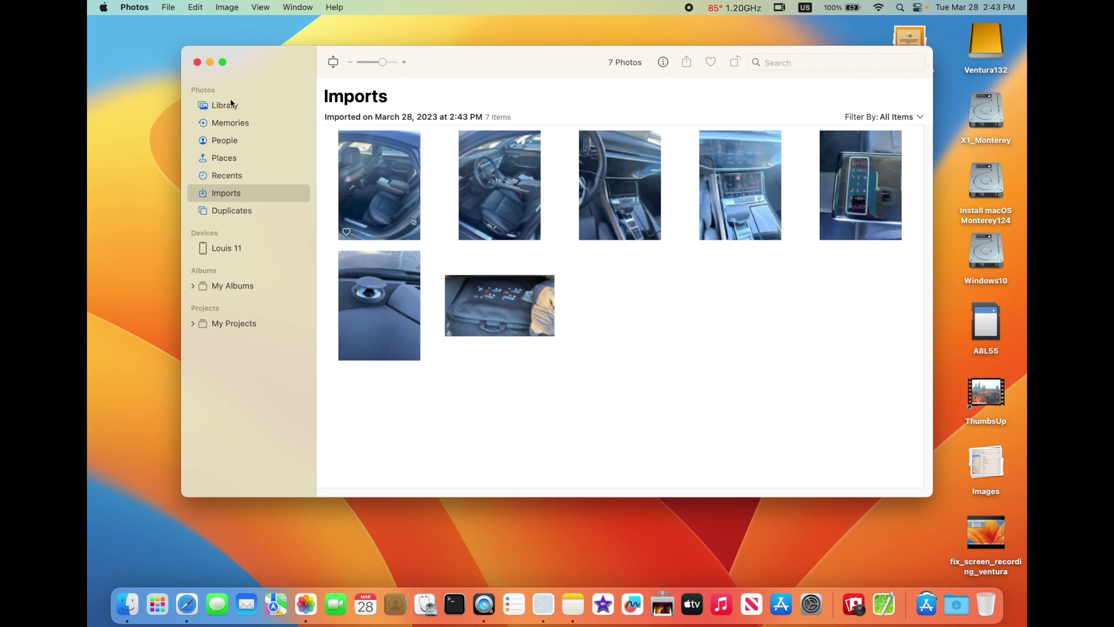
View the first imported photo, the rear seats, at full size
double_click(393, 202)
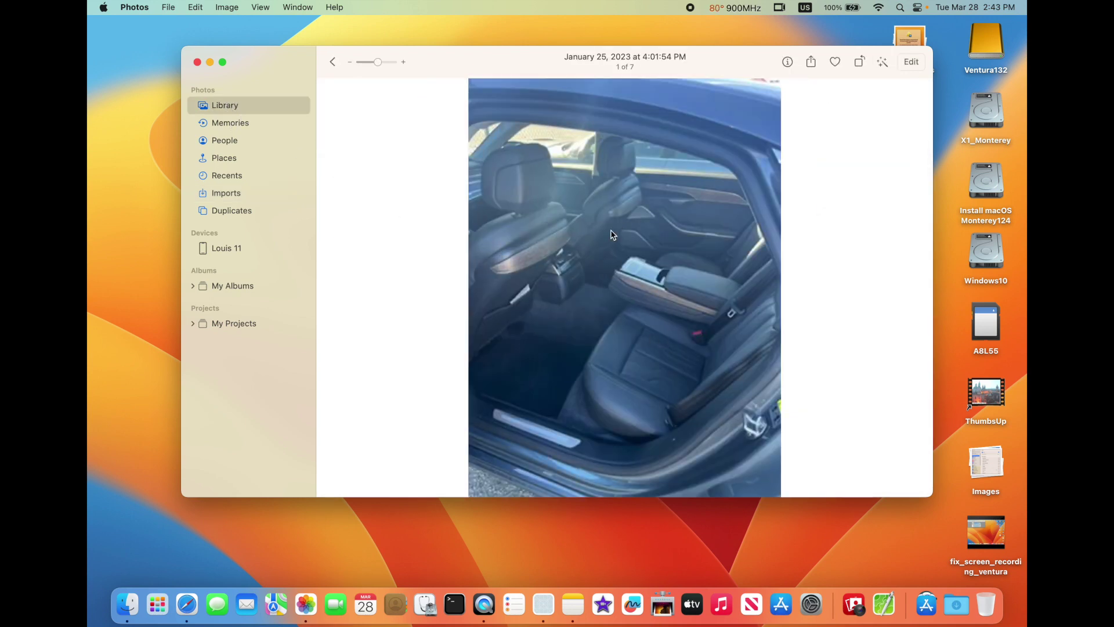